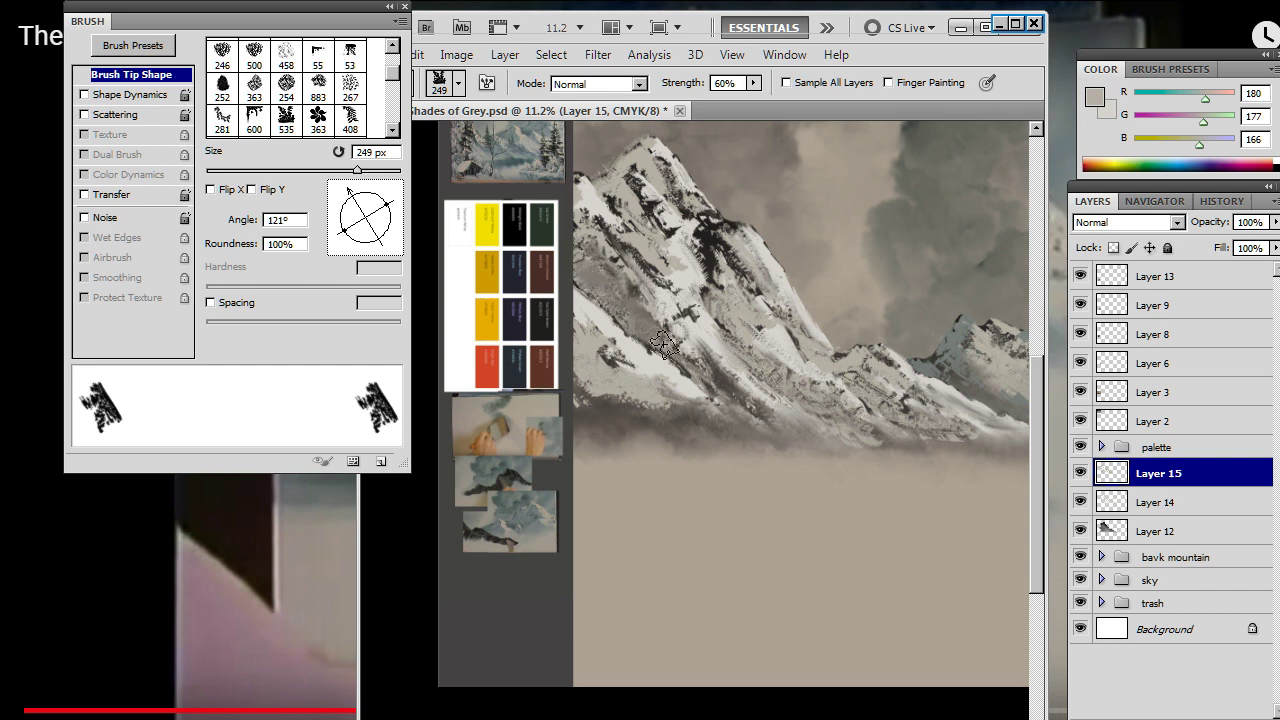
Step: Smudge the dark strokes down the front mountain's slope on Layer 15, briefly toggling a full-opacity Eraser
left_click_drag(640, 235, 668, 275)
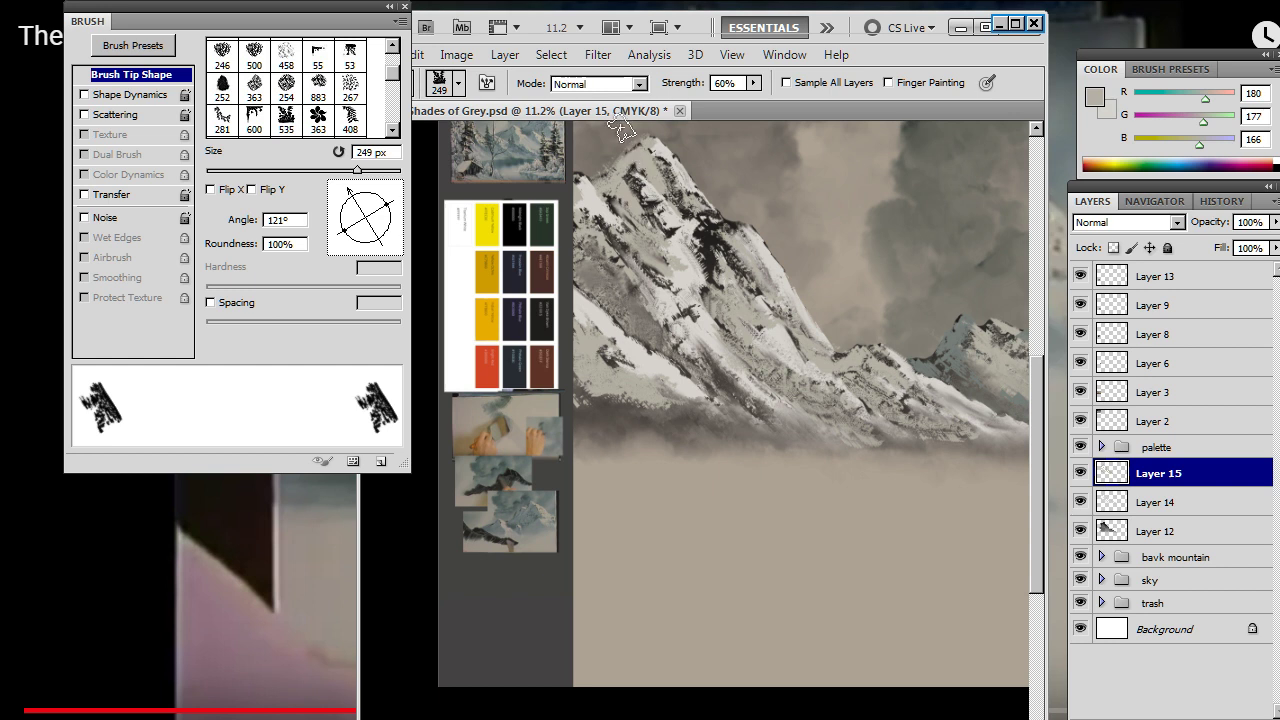
key("e")
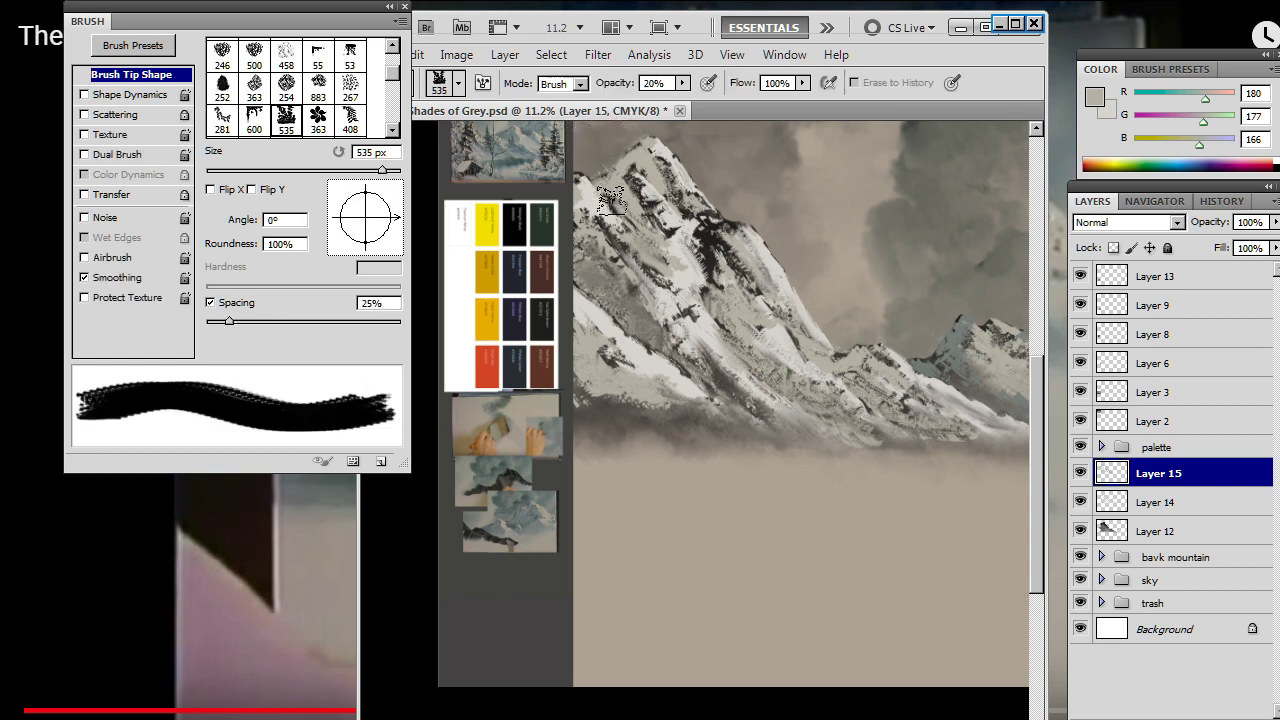
key("0")
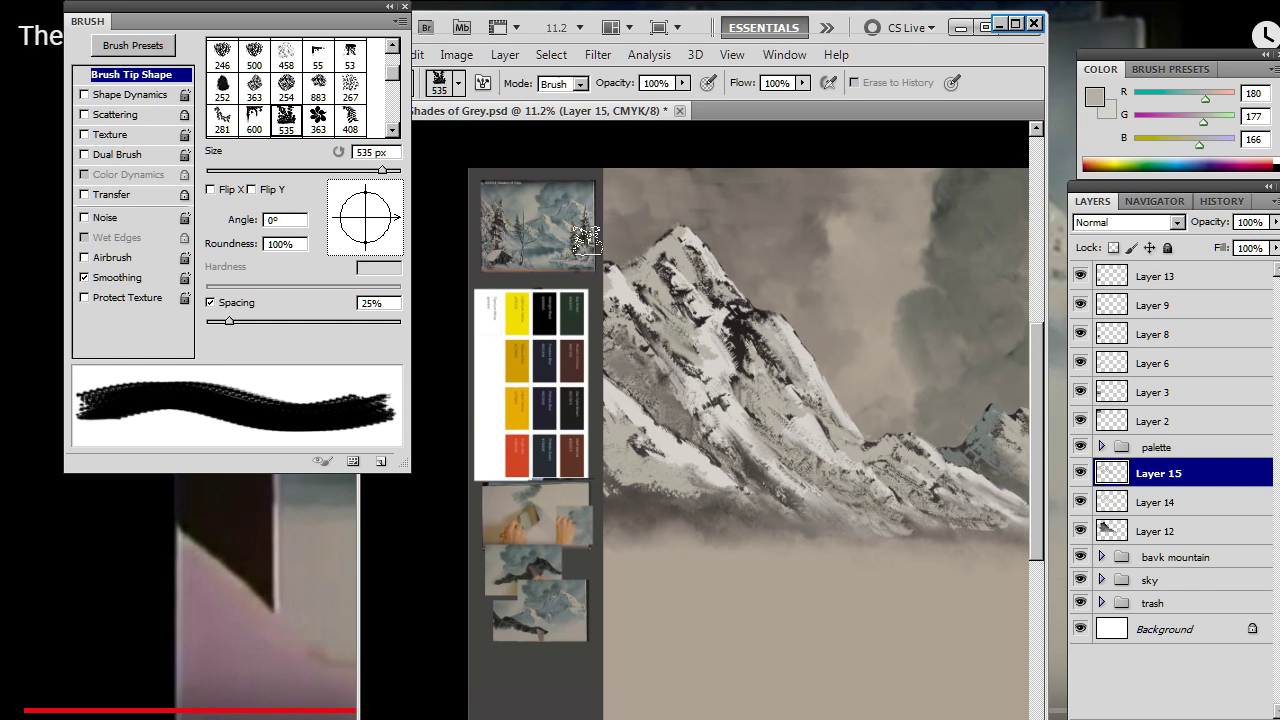
key("r")
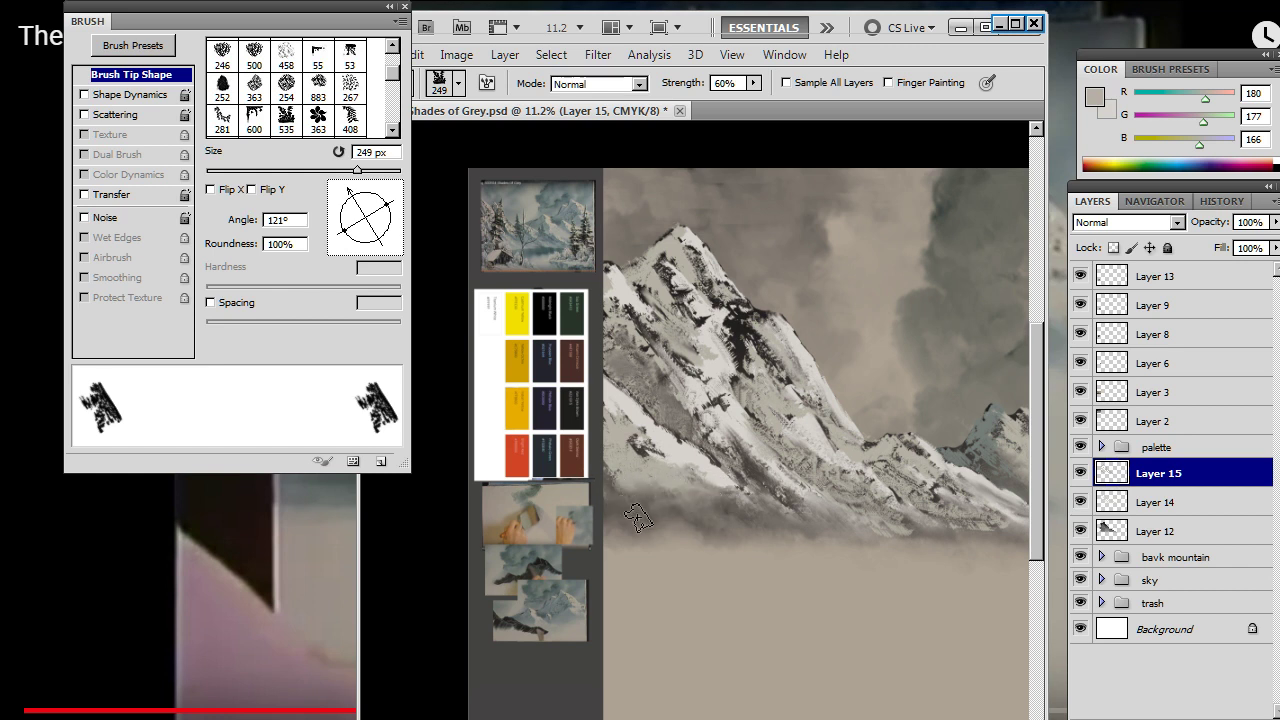
left_click_drag(738, 495, 694, 467)
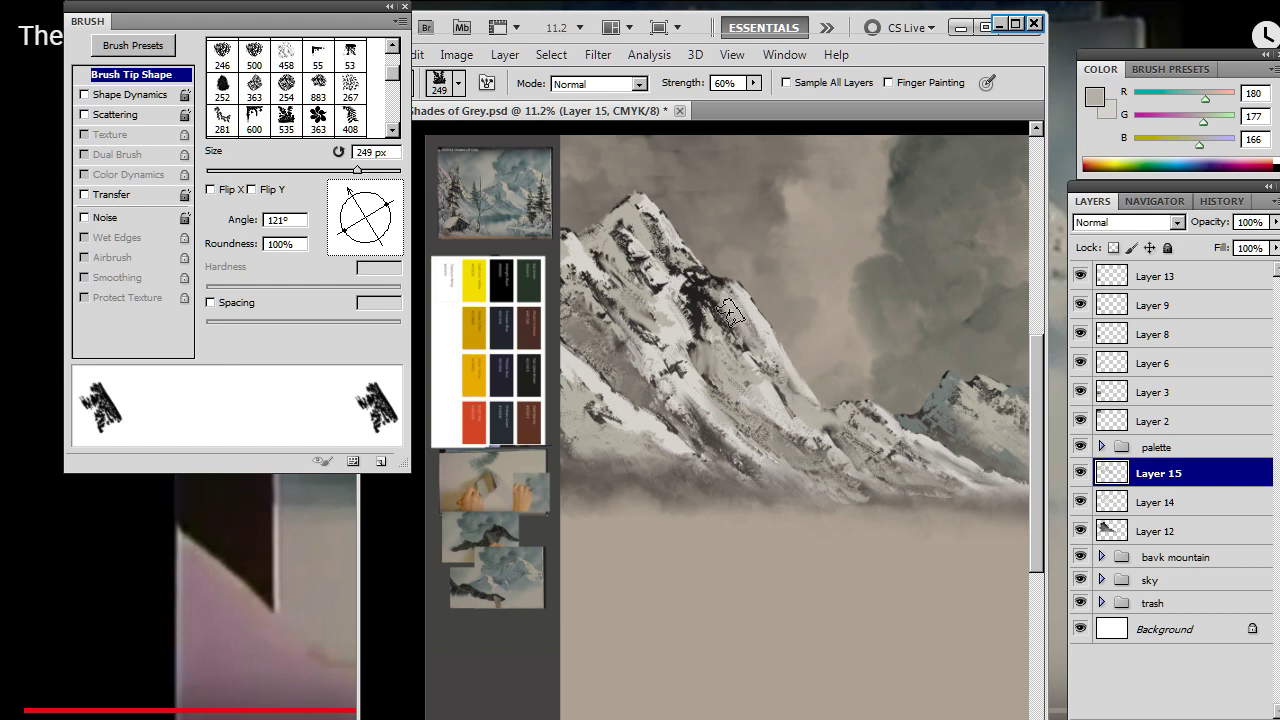
left_click_drag(730, 313, 755, 360)
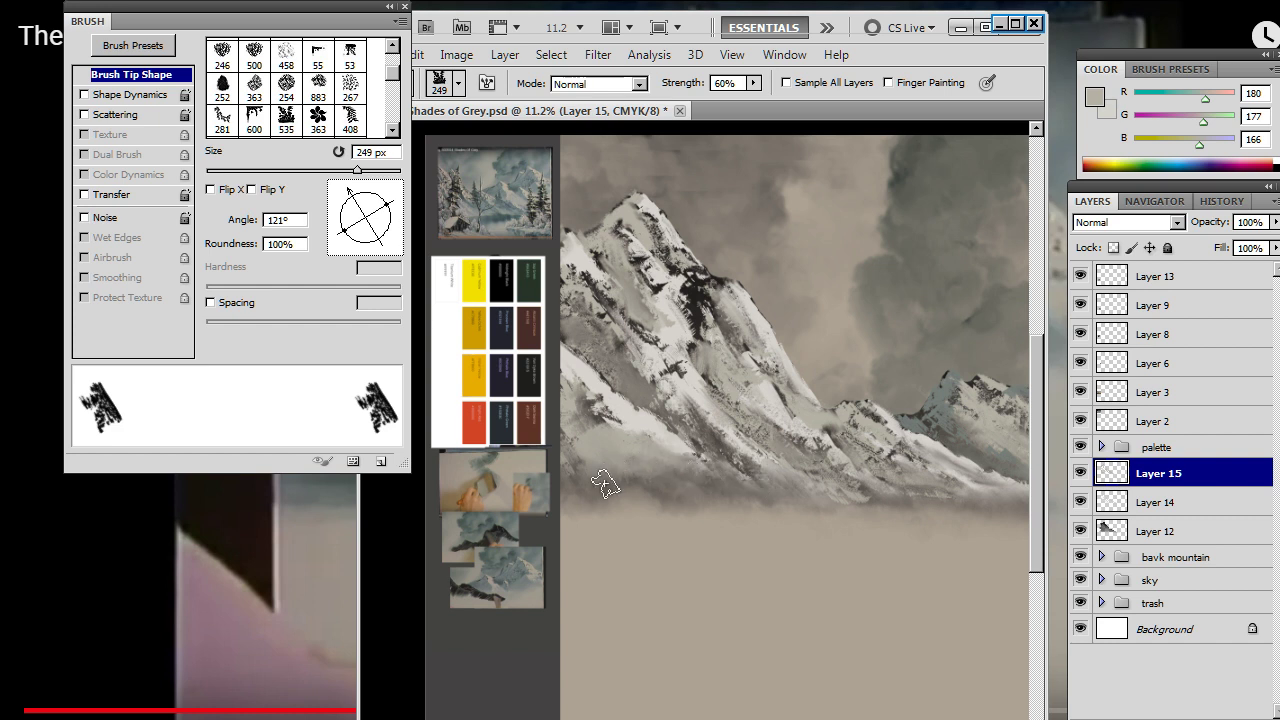
Step: Make Layer 14 active, shrink the brush, and zoom out to about 5.78% before returning to Smudge
left_click(1182, 502)
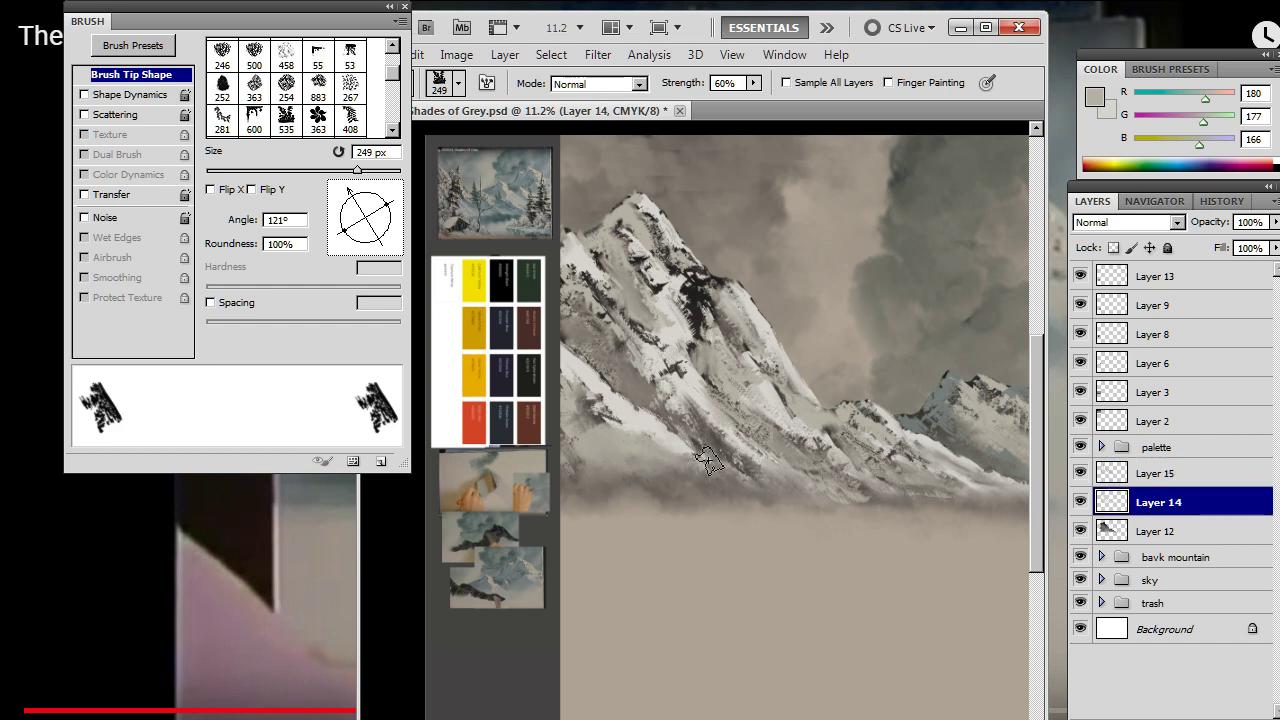
key("bracketleft")
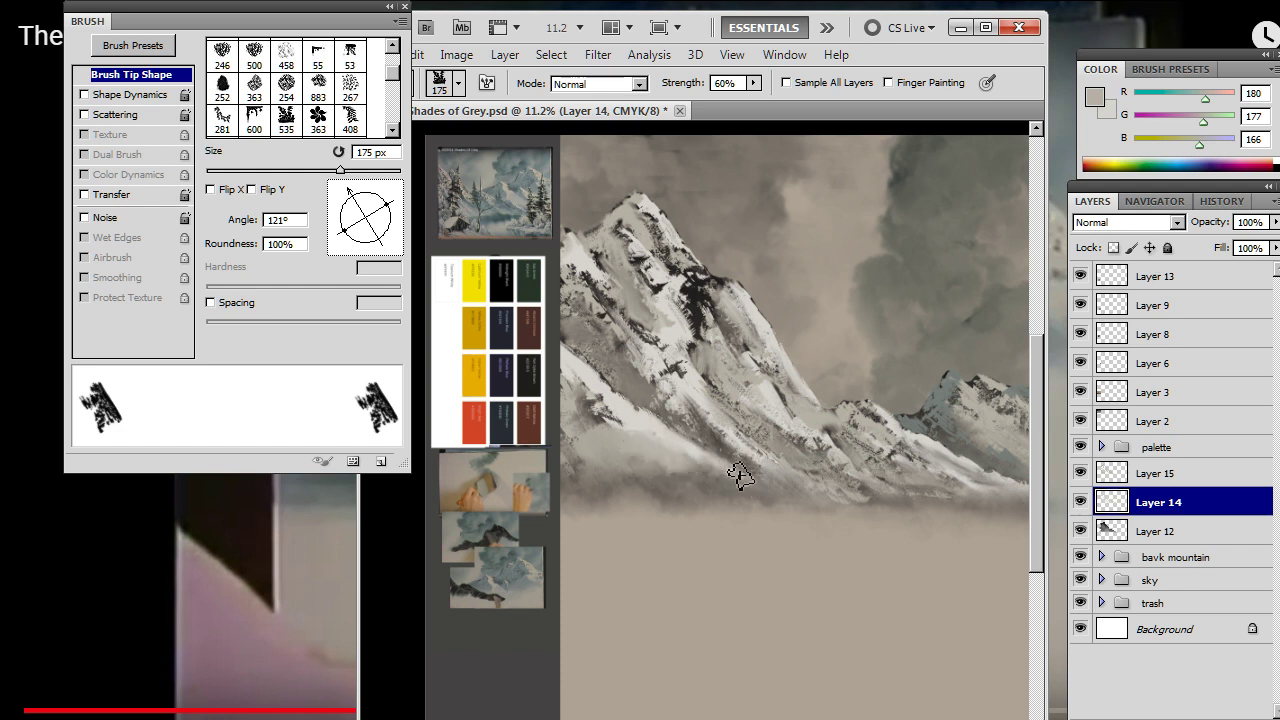
key("z")
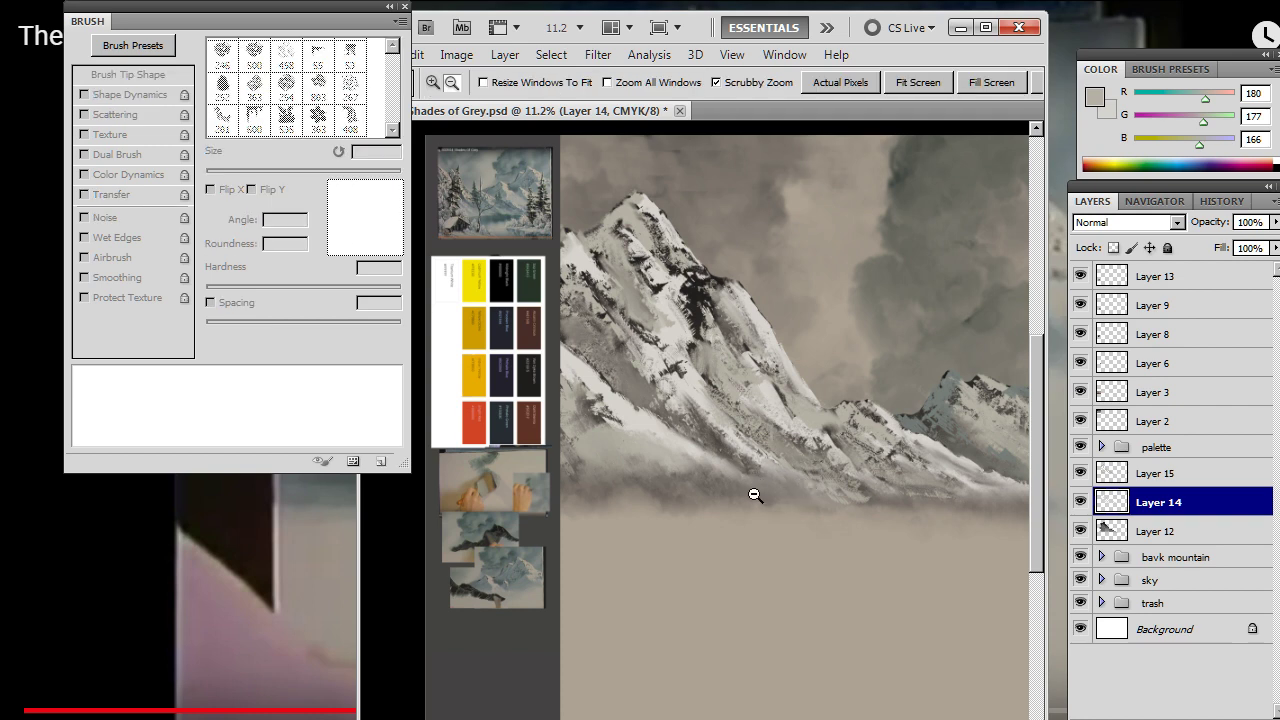
left_click_drag(809, 459, 788, 477)
mouse_move(874, 473)
left_mouse_down()
mouse_move(764, 460)
mouse_move(768, 484)
left_mouse_up()
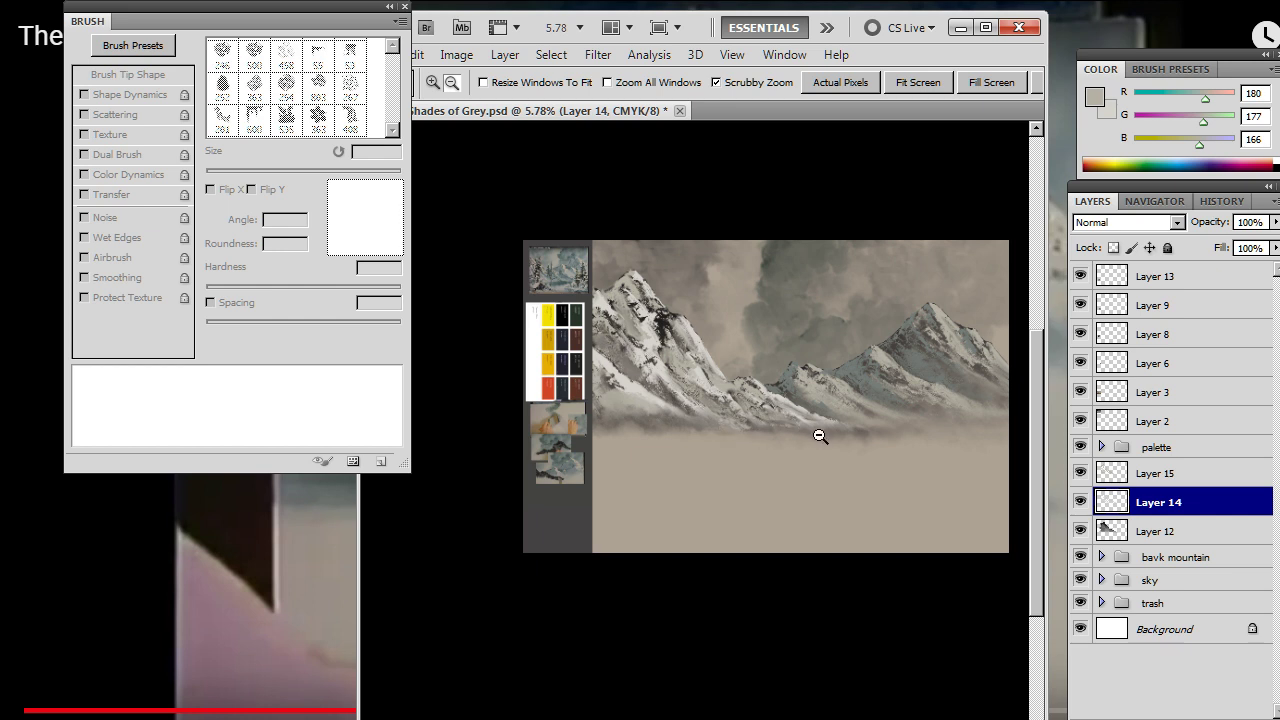
key("r")
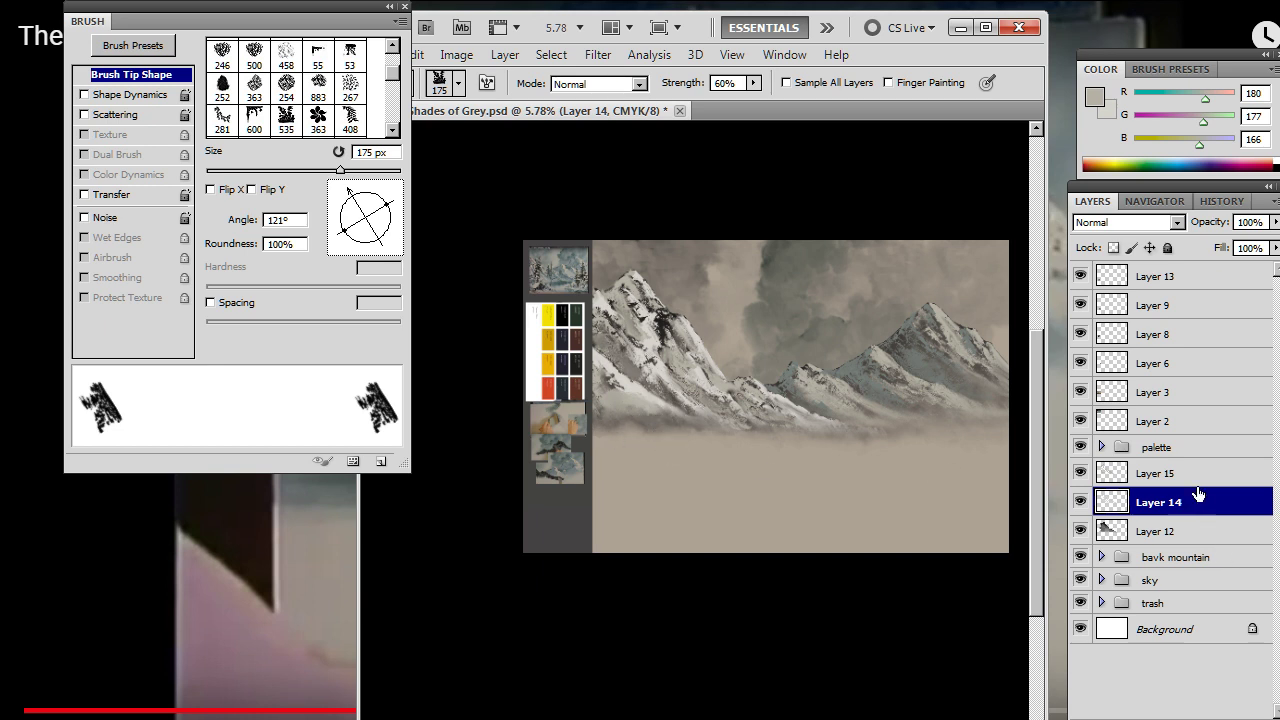
Step: Enlarge the smudge brush and switch between Layers 15 and 14, ending on Layer 15
left_click(1155, 475)
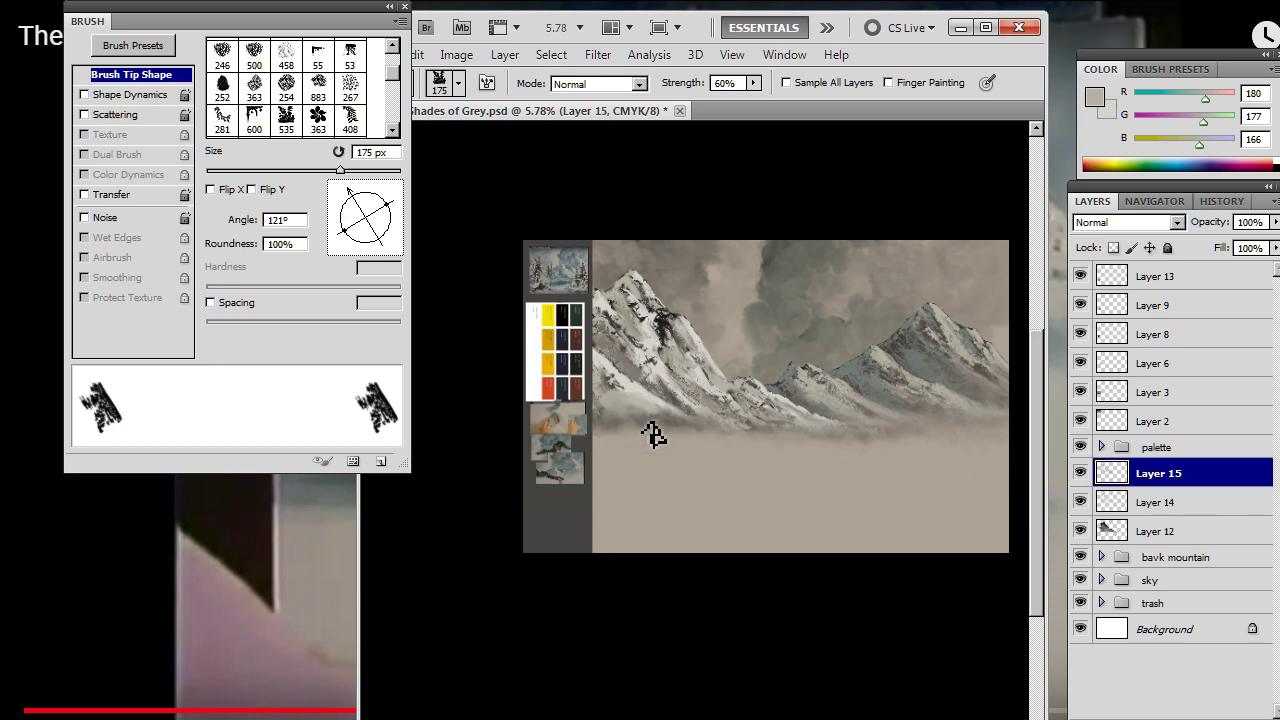
key("bracketright")
key("bracketright")
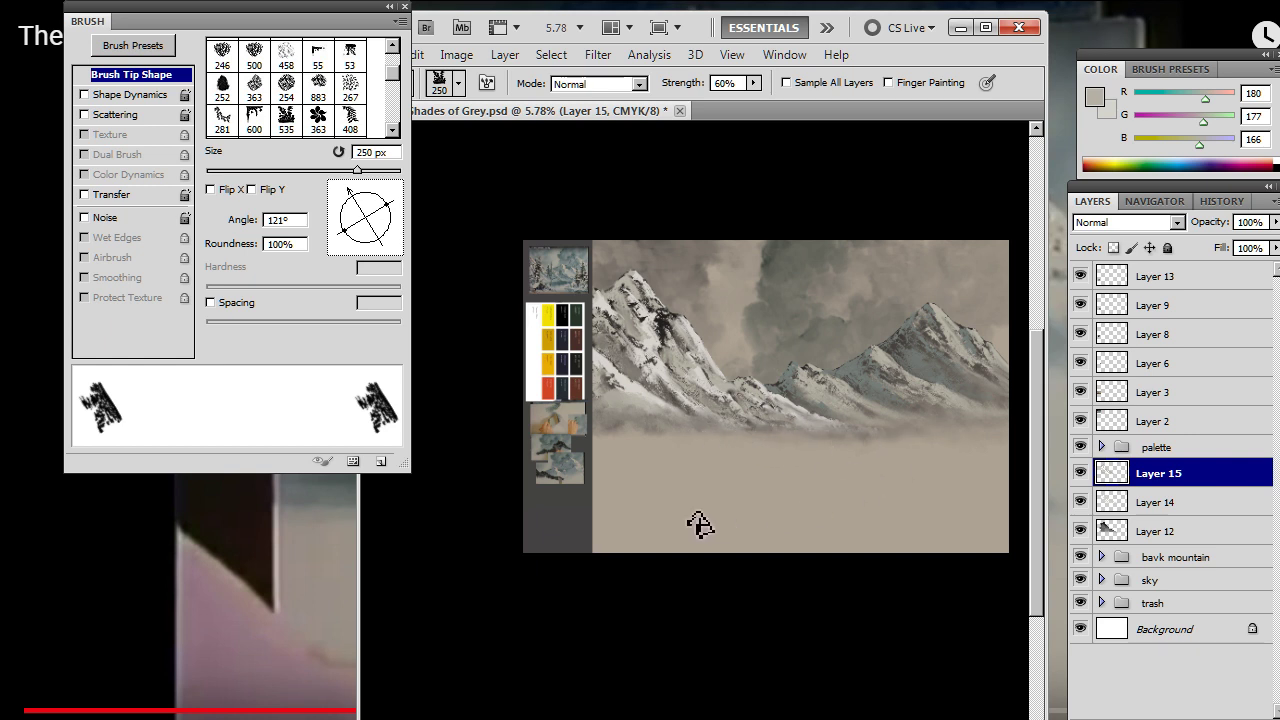
left_click(1172, 505)
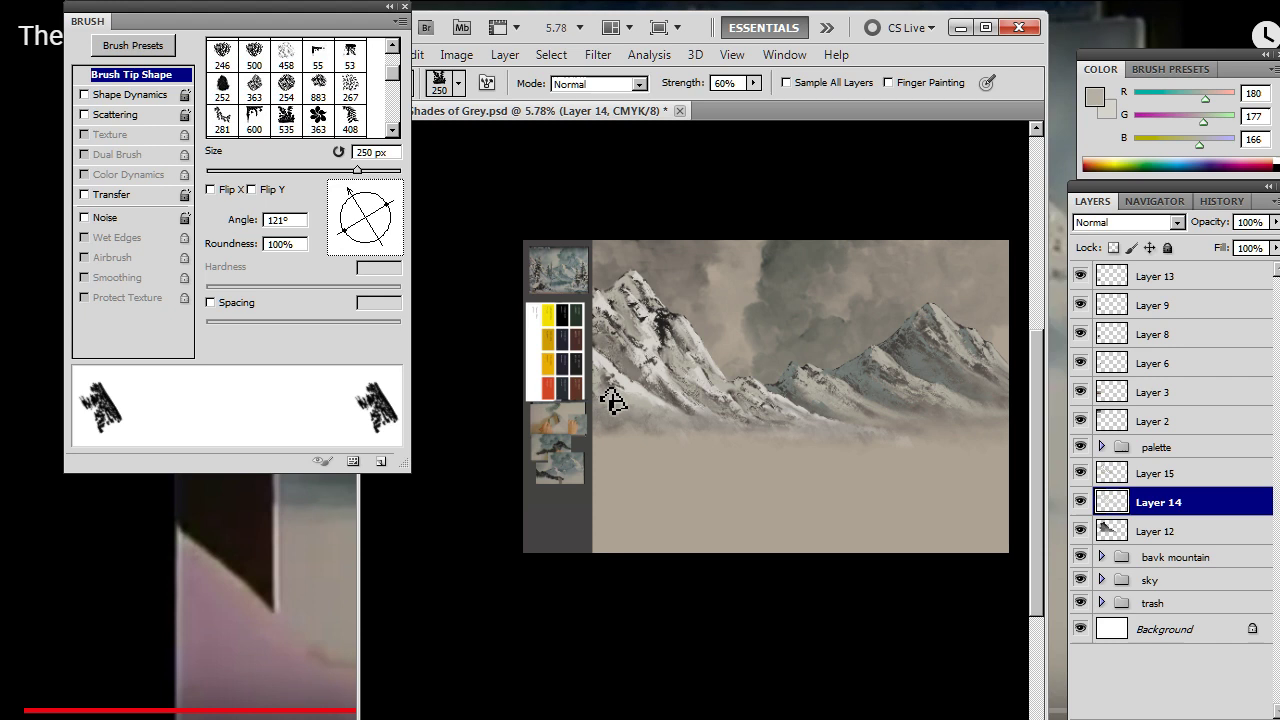
key("b")
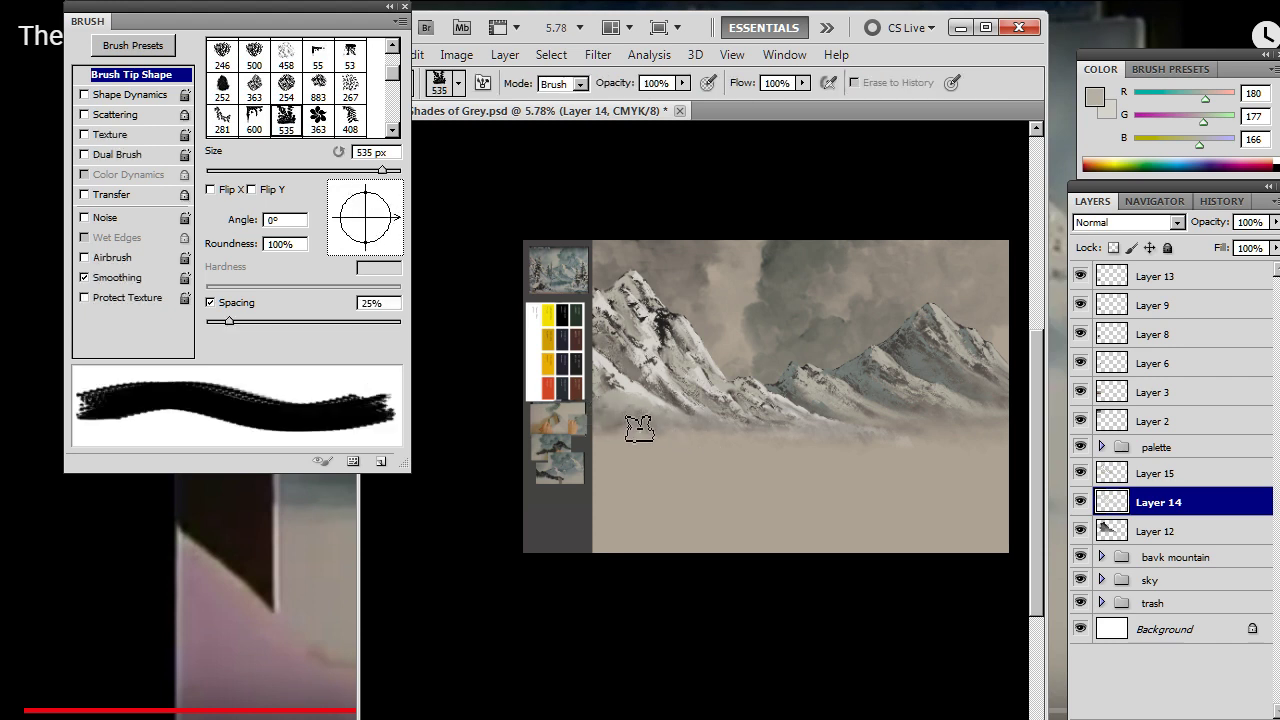
key("r")
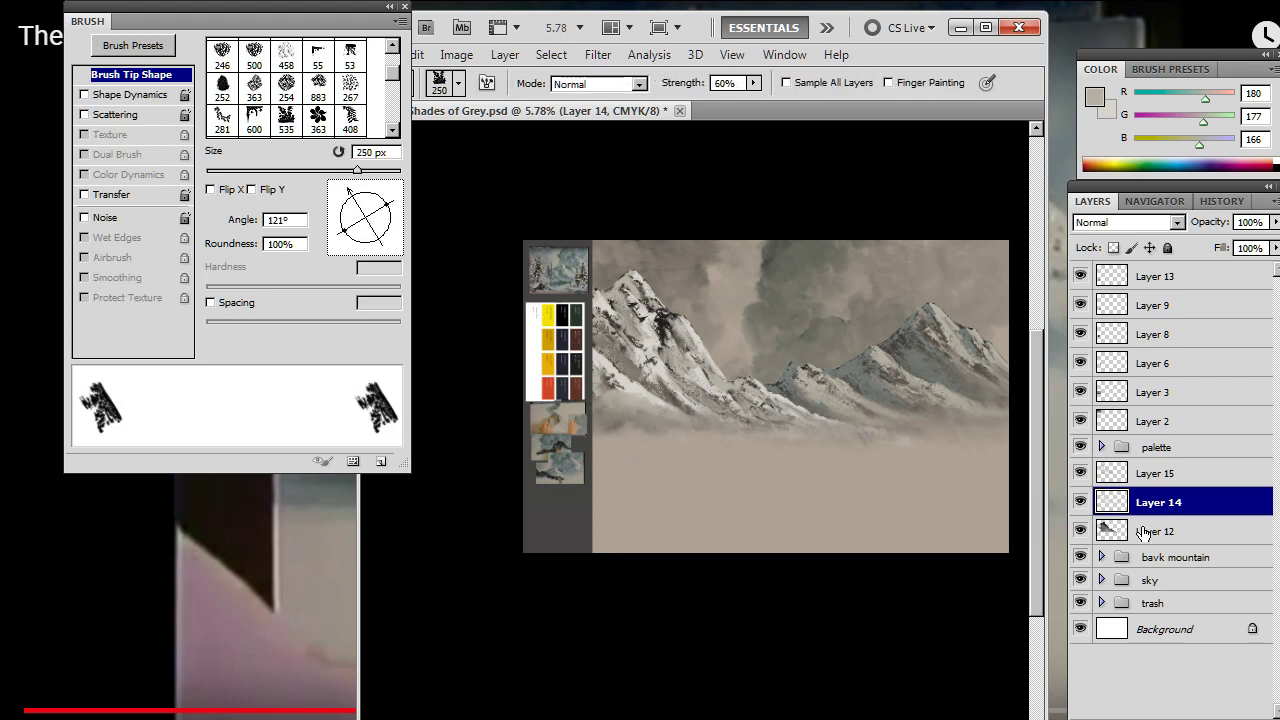
left_click(1137, 473)
key("b")
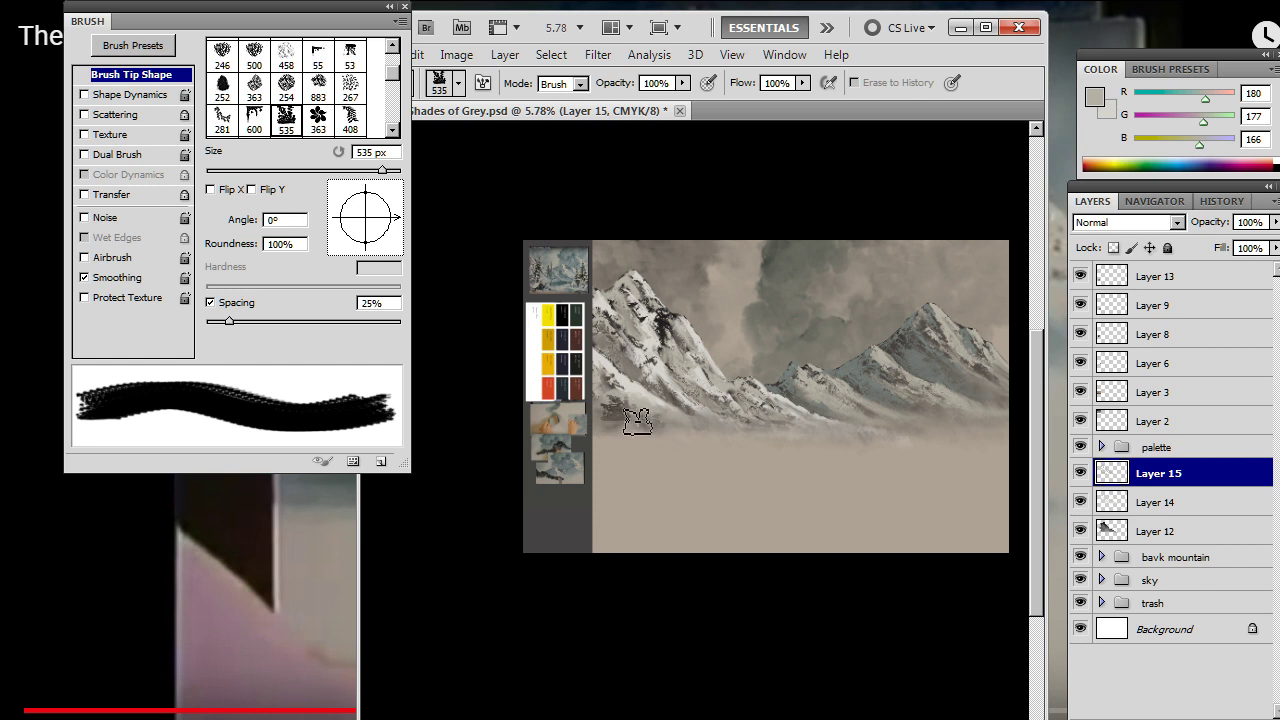
key("r")
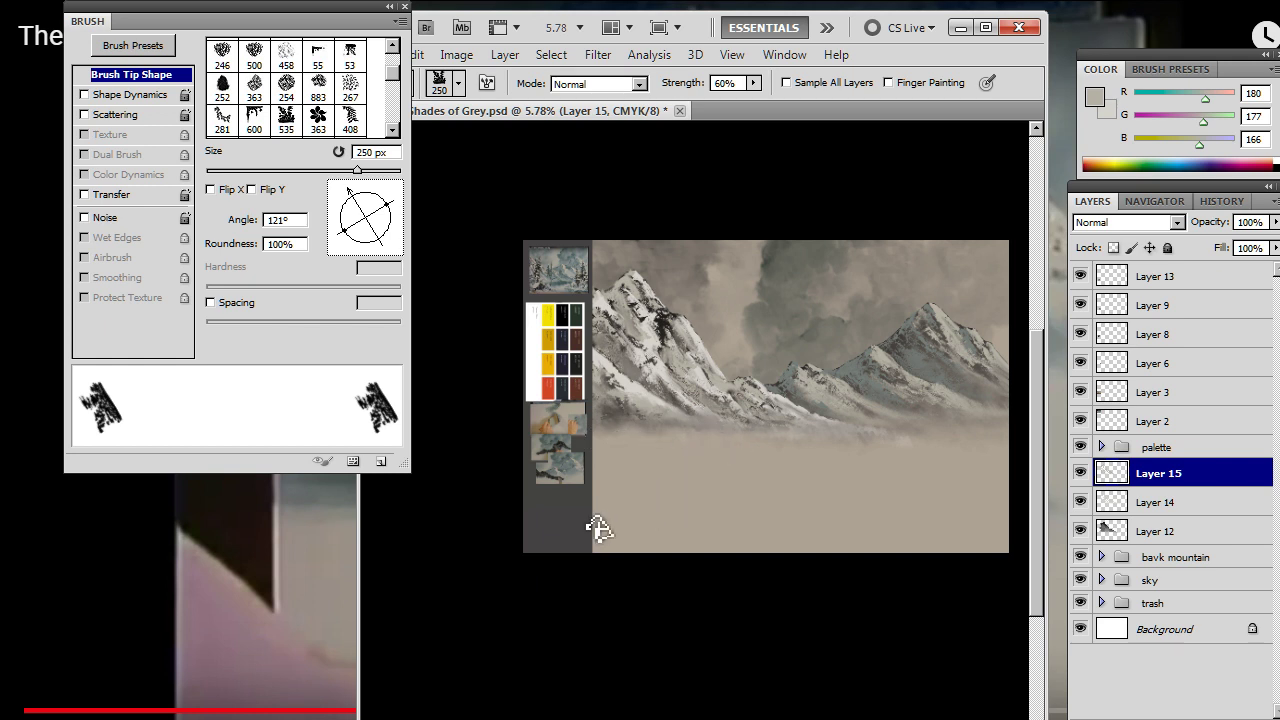
Step: Shrink the smudge brush and zoom in to 18% on the front mountain's snowy peak
key("z")
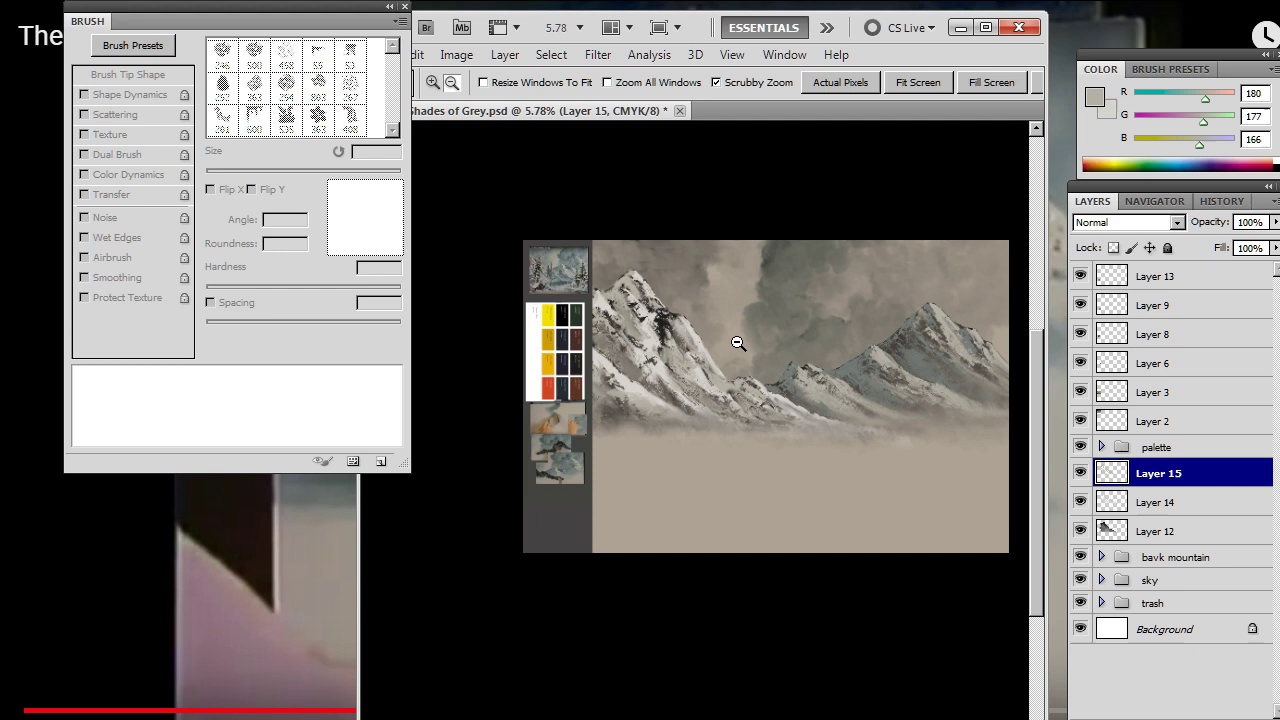
left_click_drag(738, 343, 662, 318)
key("b")
key("r")
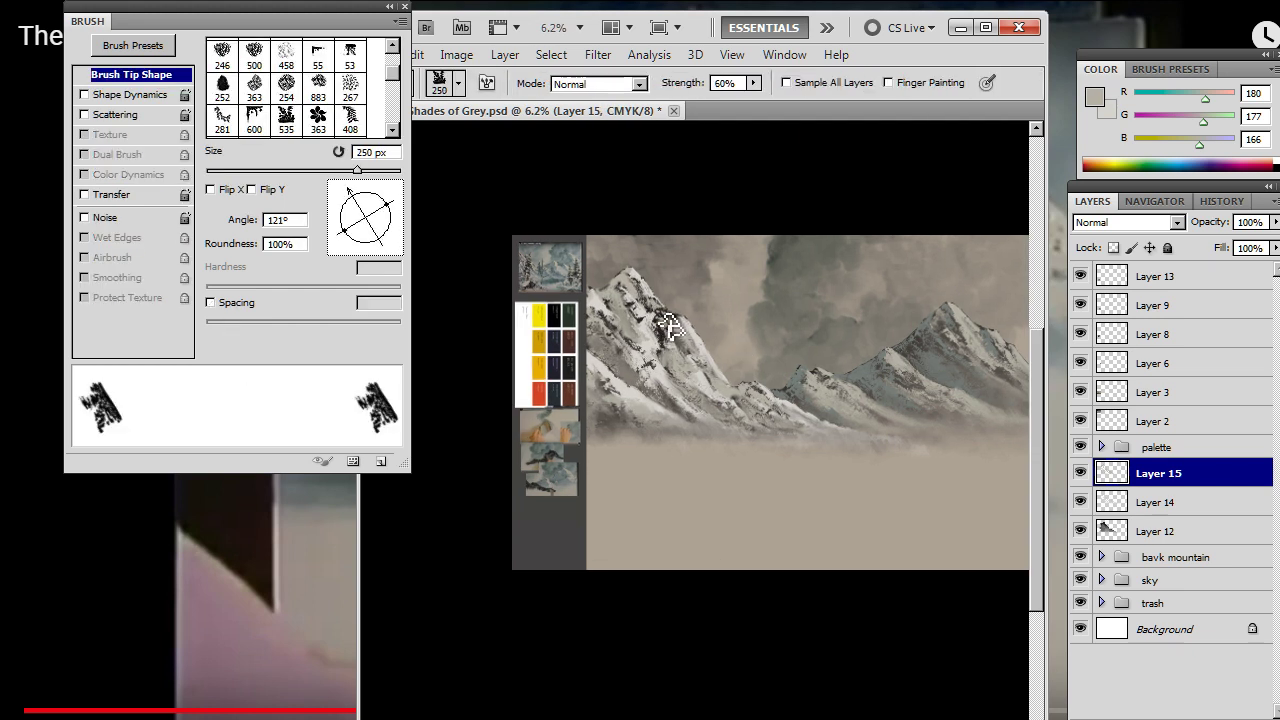
key("bracketleft")
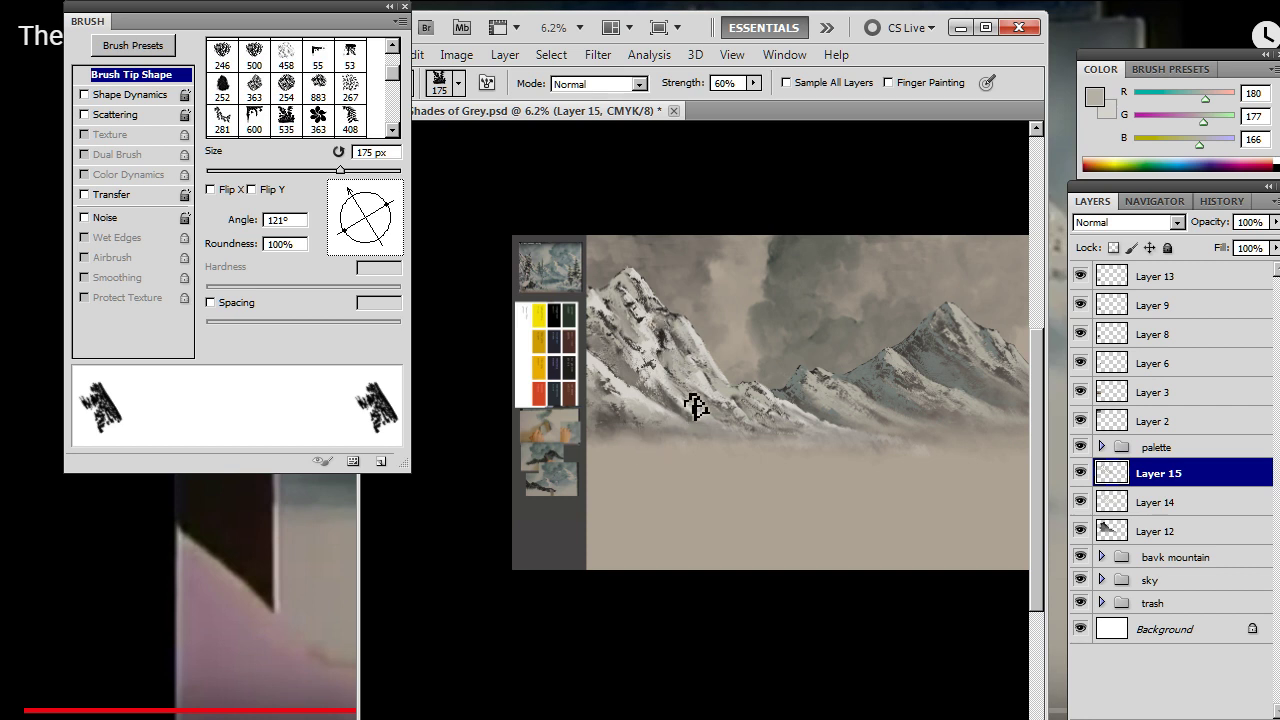
key("z")
left_click_drag(721, 407, 656, 434)
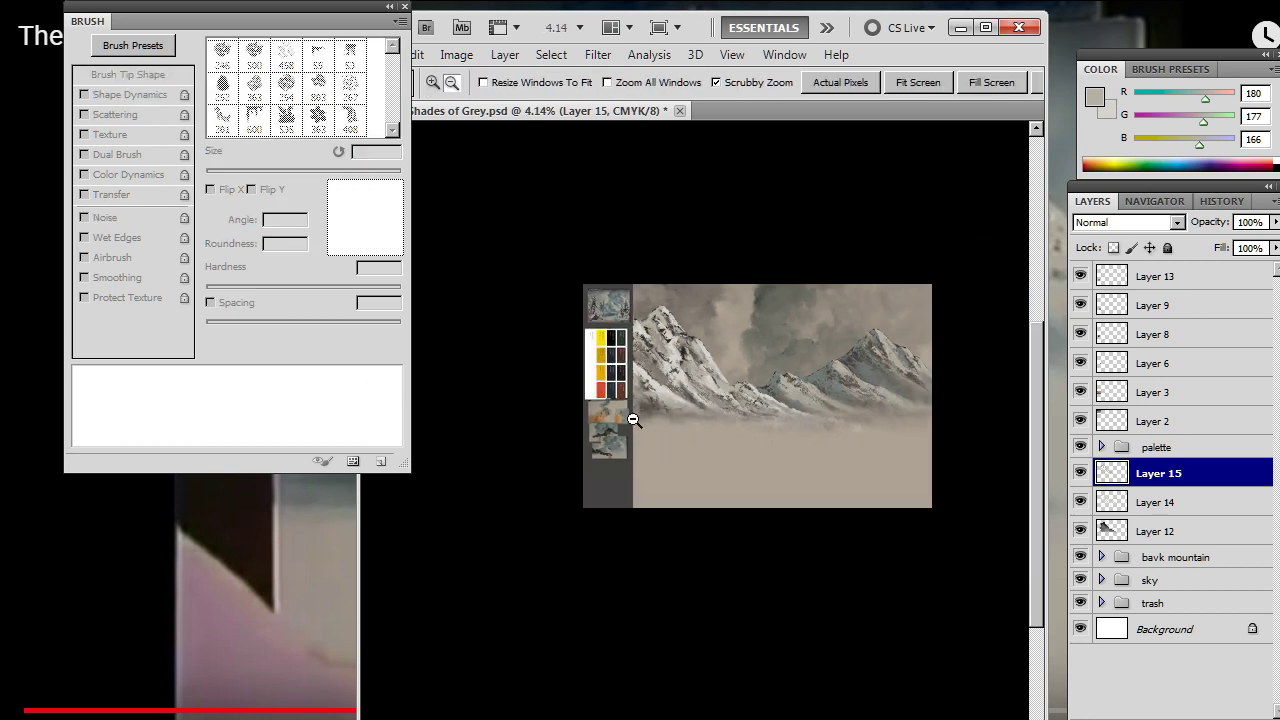
mouse_move(697, 324)
left_mouse_down()
mouse_move(826, 349)
mouse_move(717, 413)
left_mouse_up()
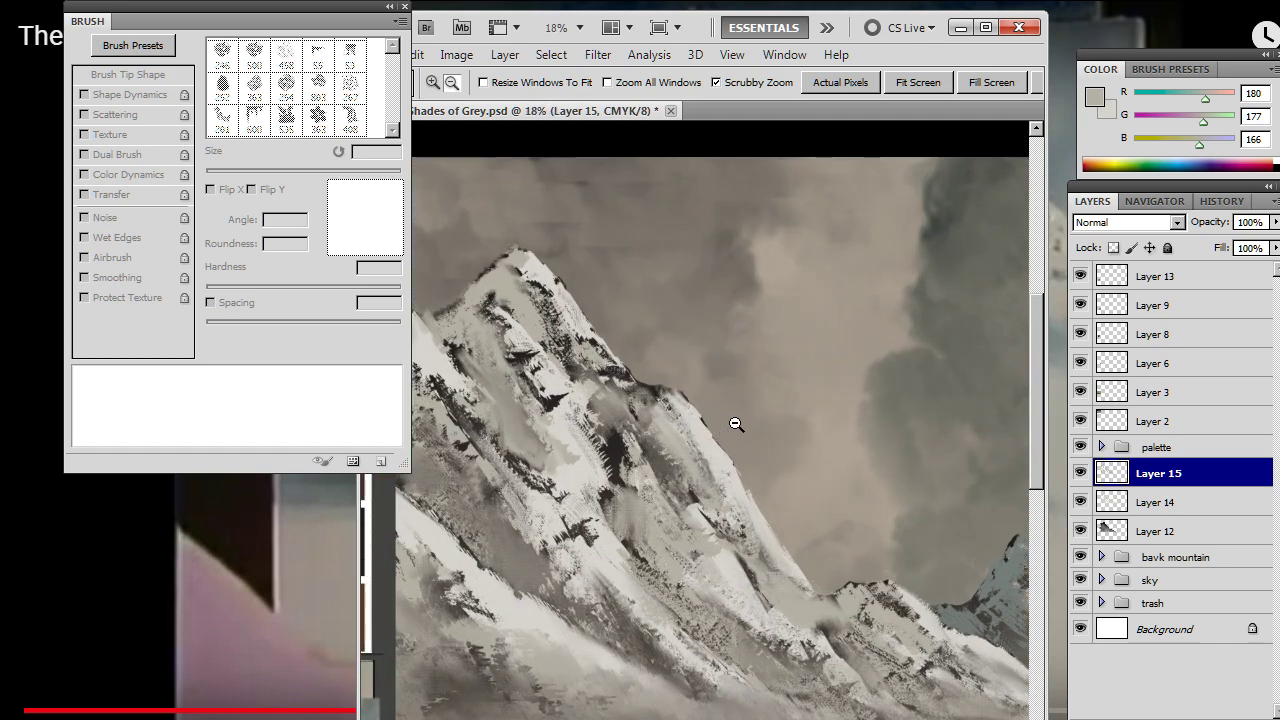
Step: On Layer 14, sample a lighter grey and smudge the ridge edge down into the snow
left_click(1155, 505)
key("r")
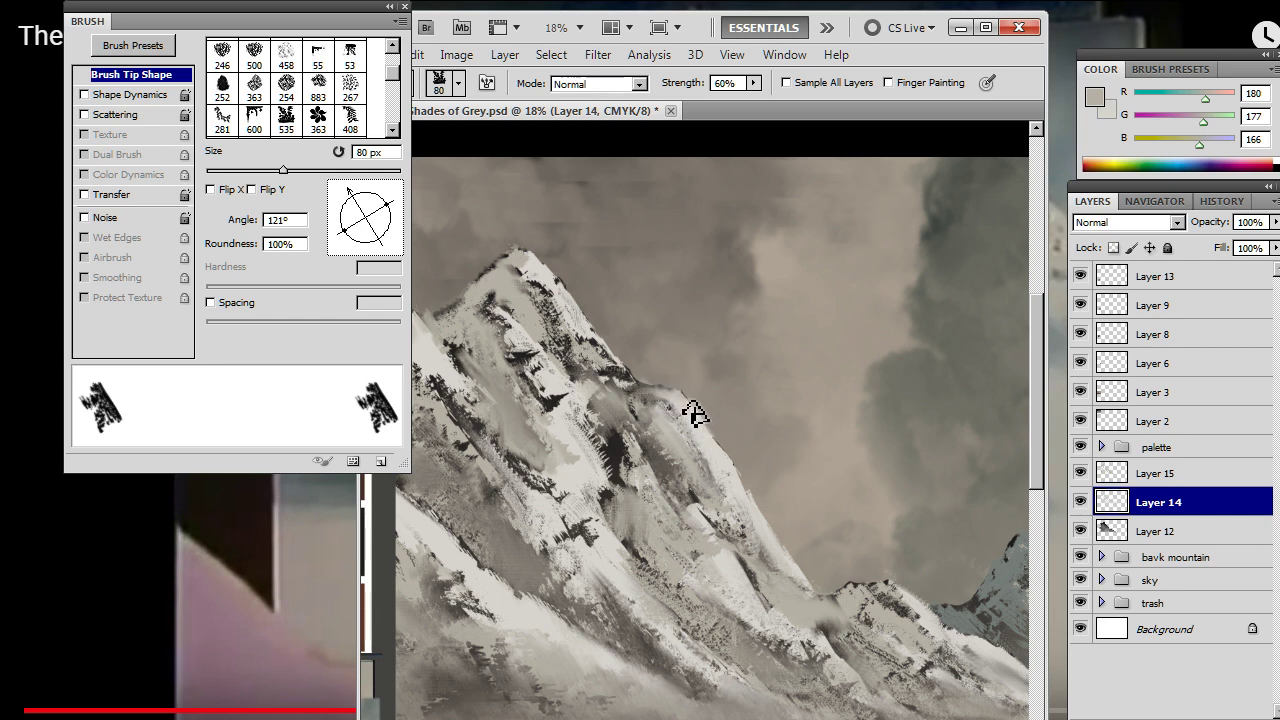
key("e")
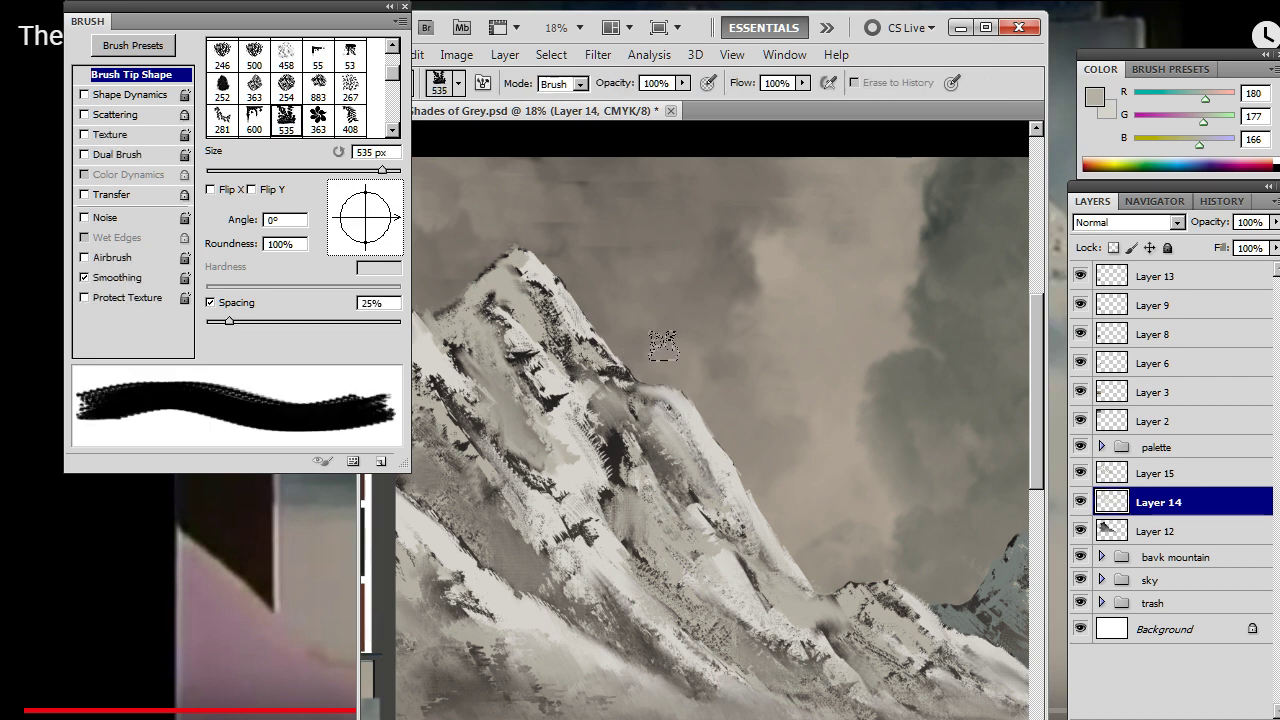
key("r")
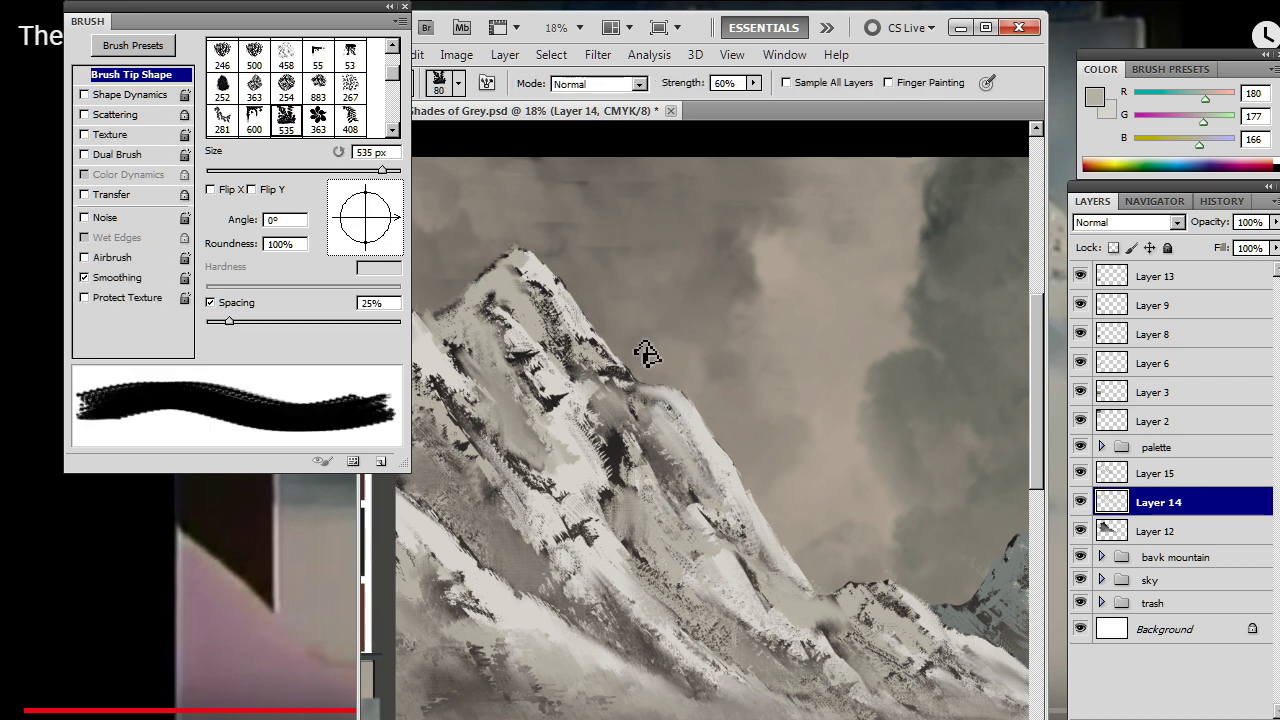
key("bracketleft")
key("bracketleft")
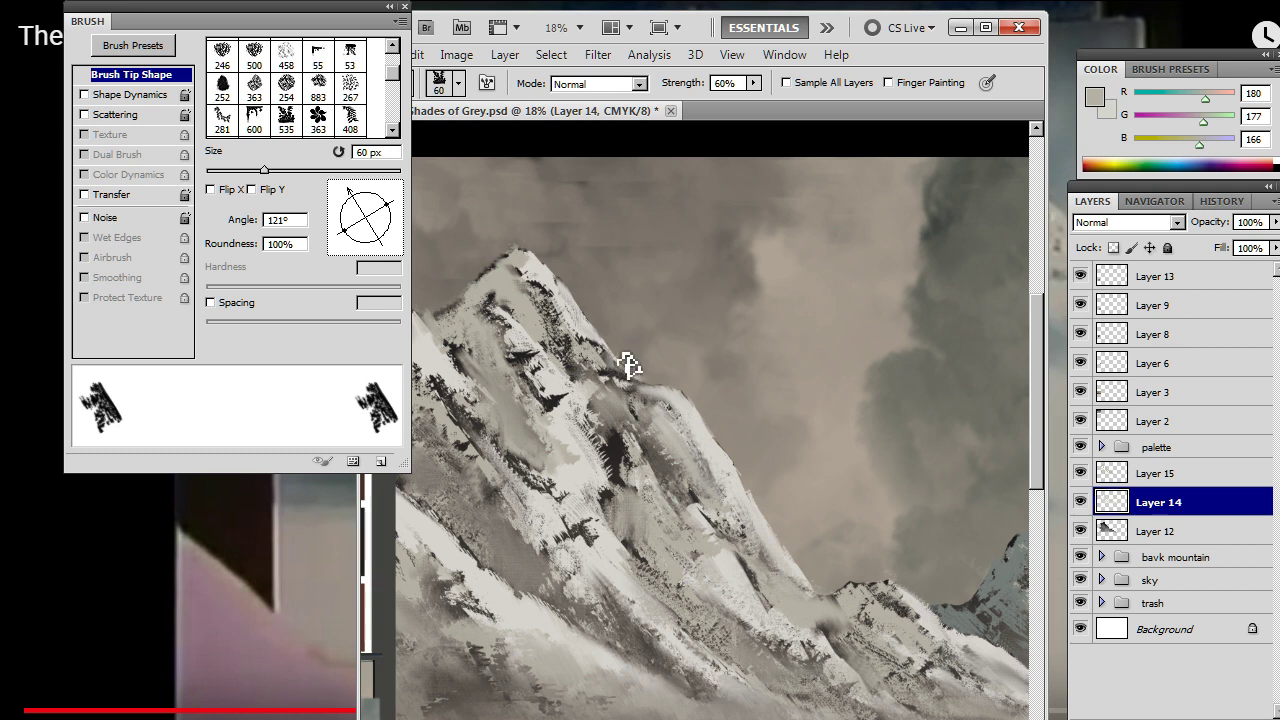
key("b")
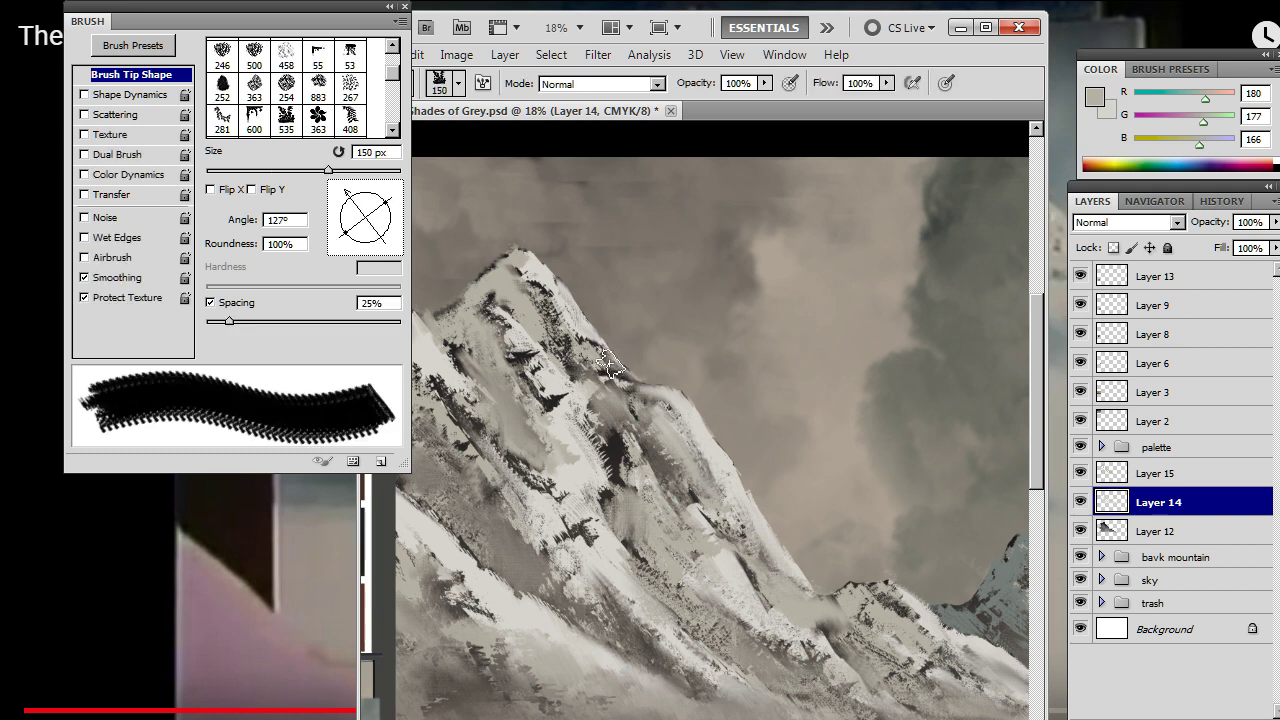
left_click(612, 365, "alt")
key("r")
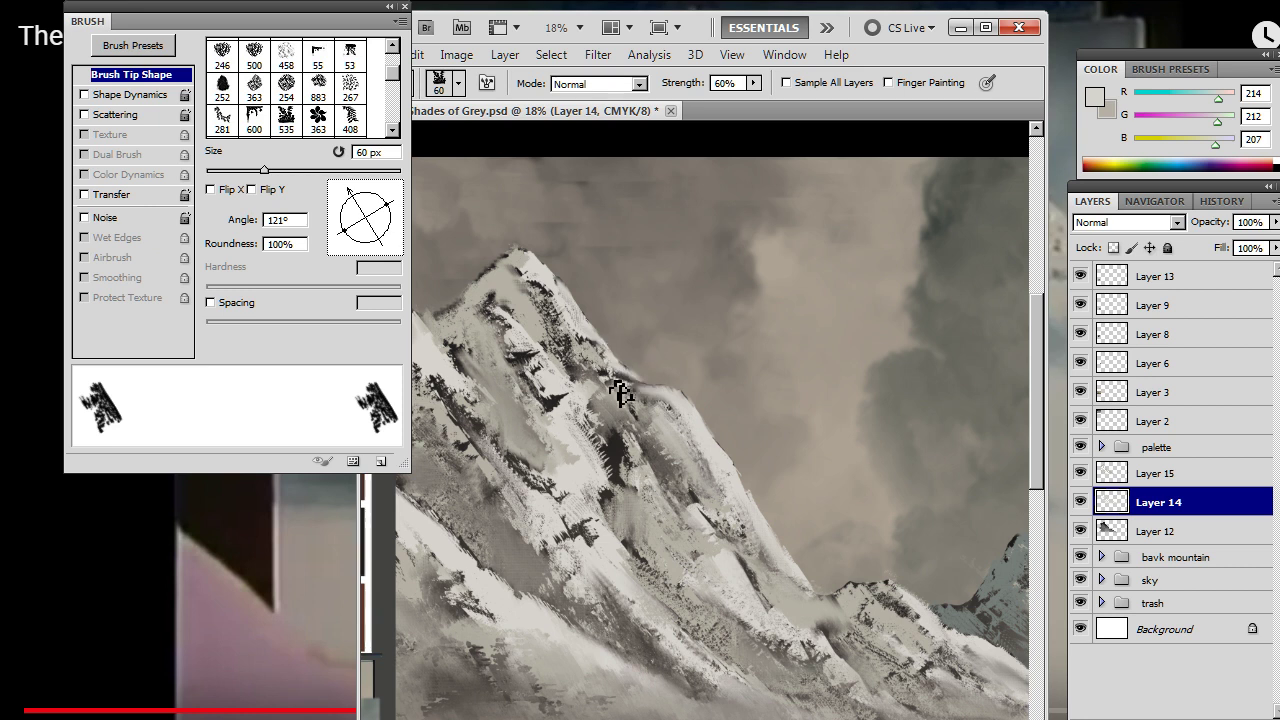
mouse_move(641, 384)
left_mouse_down()
mouse_move(613, 458)
mouse_move(634, 491)
mouse_move(623, 480)
mouse_move(634, 457)
mouse_move(662, 535)
mouse_move(586, 563)
mouse_move(543, 481)
left_mouse_up()
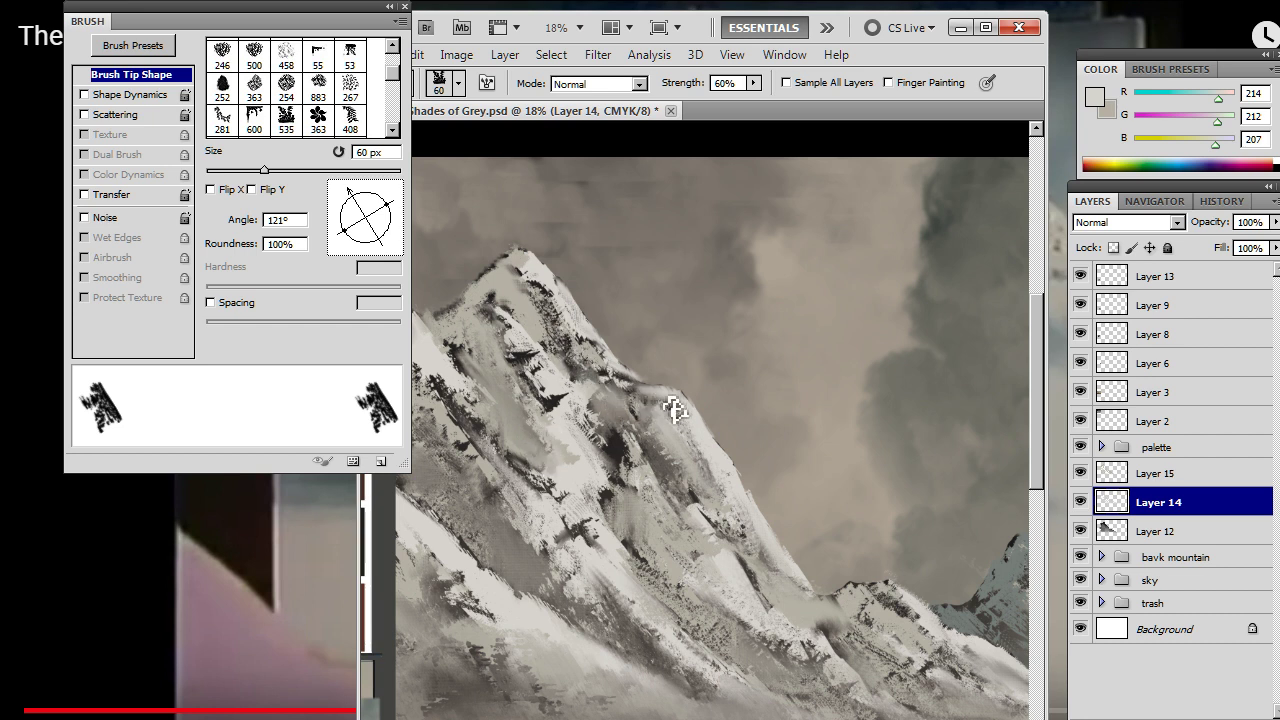
Step: Raise smudge strength to full, enlarge the brush, smear further down the slope, then zoom out
key("e")
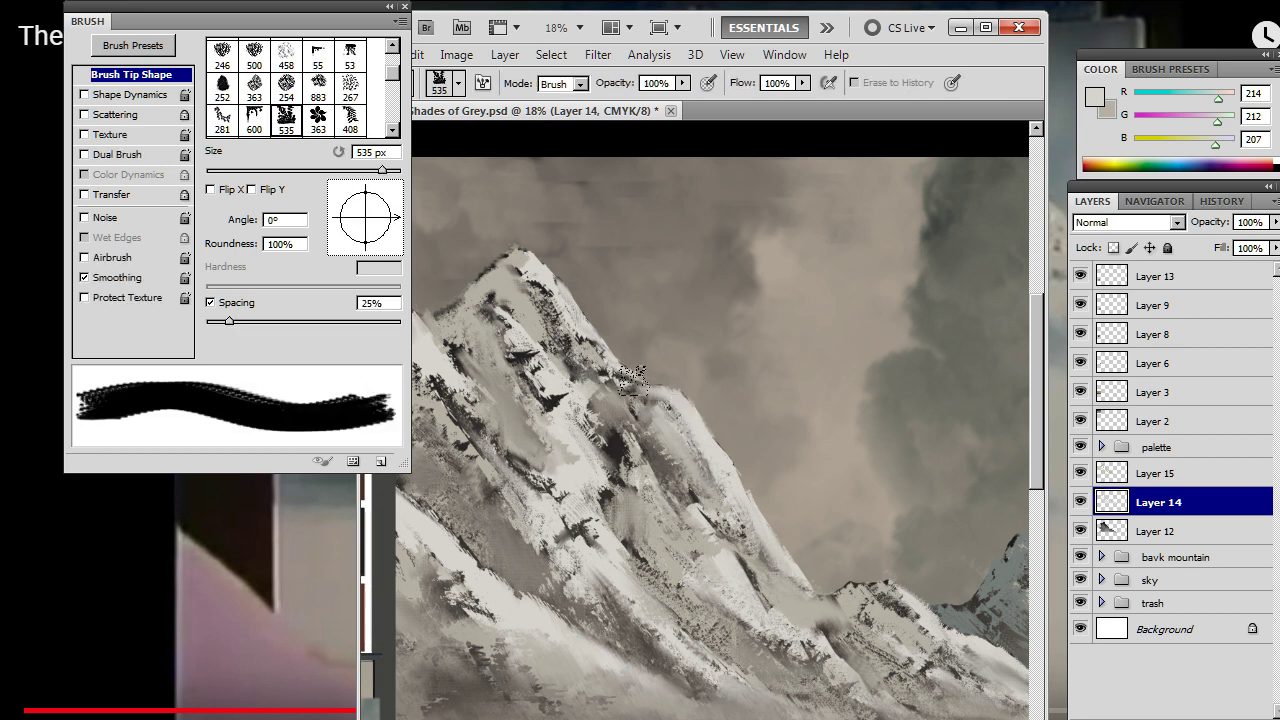
key("bracketright")
key("bracketright")
key("bracketright")
key("bracketright")
key("r")
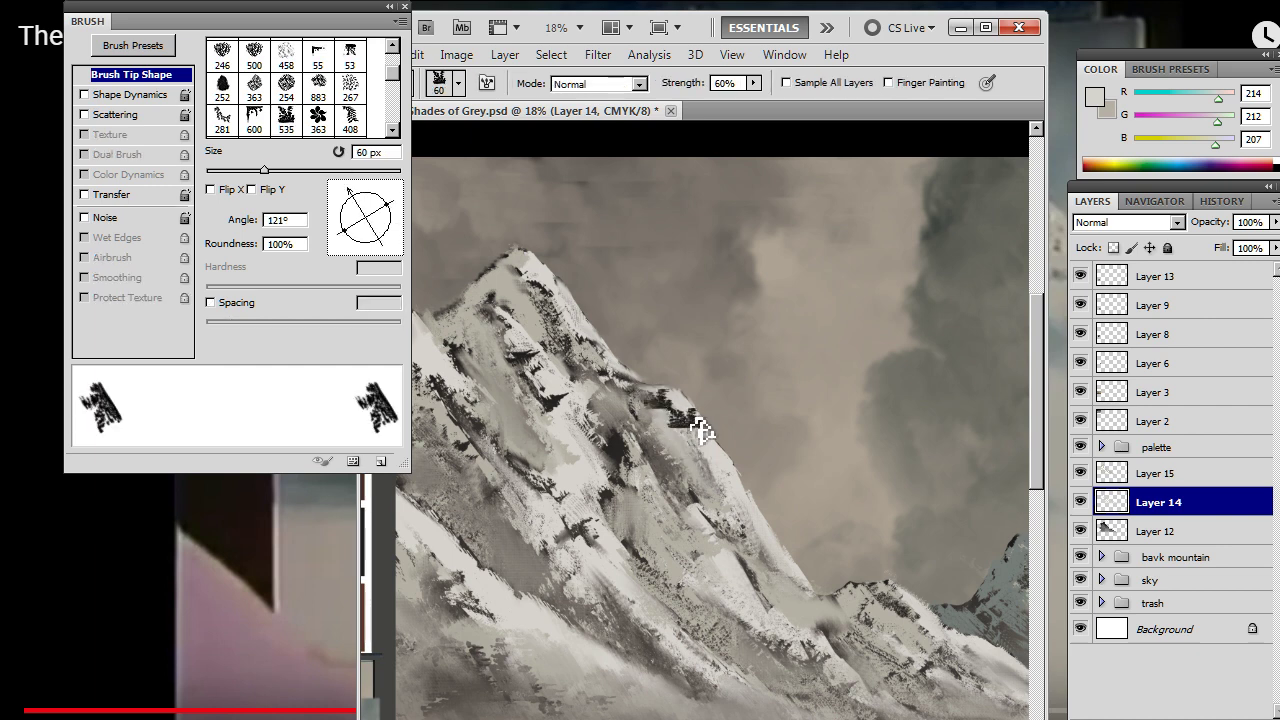
key("0")
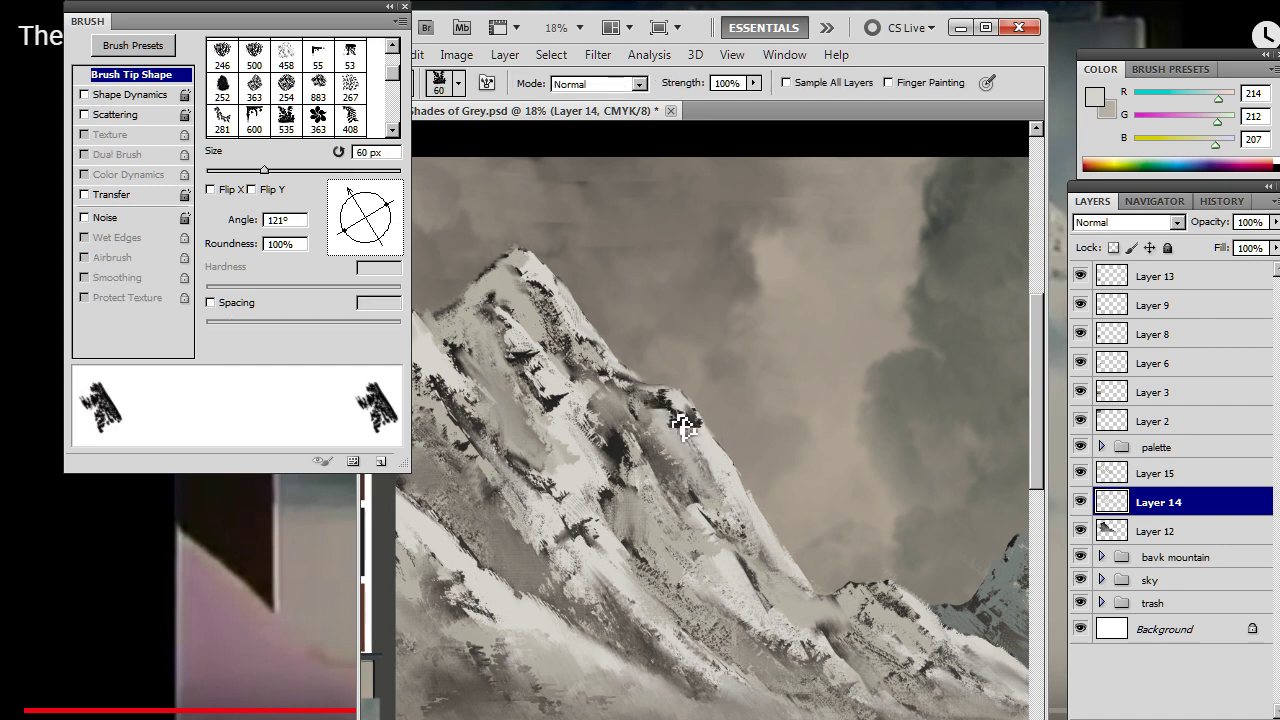
key("bracketright")
key("bracketright")
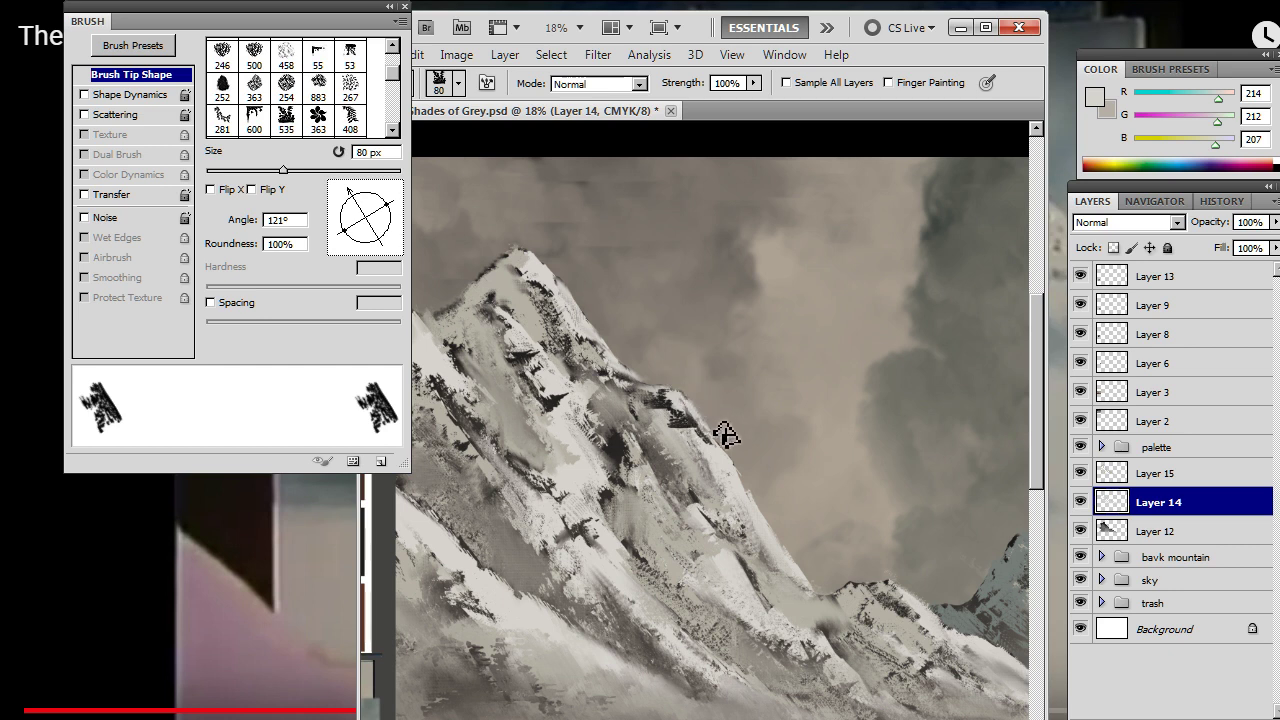
left_click_drag(720, 434, 737, 471)
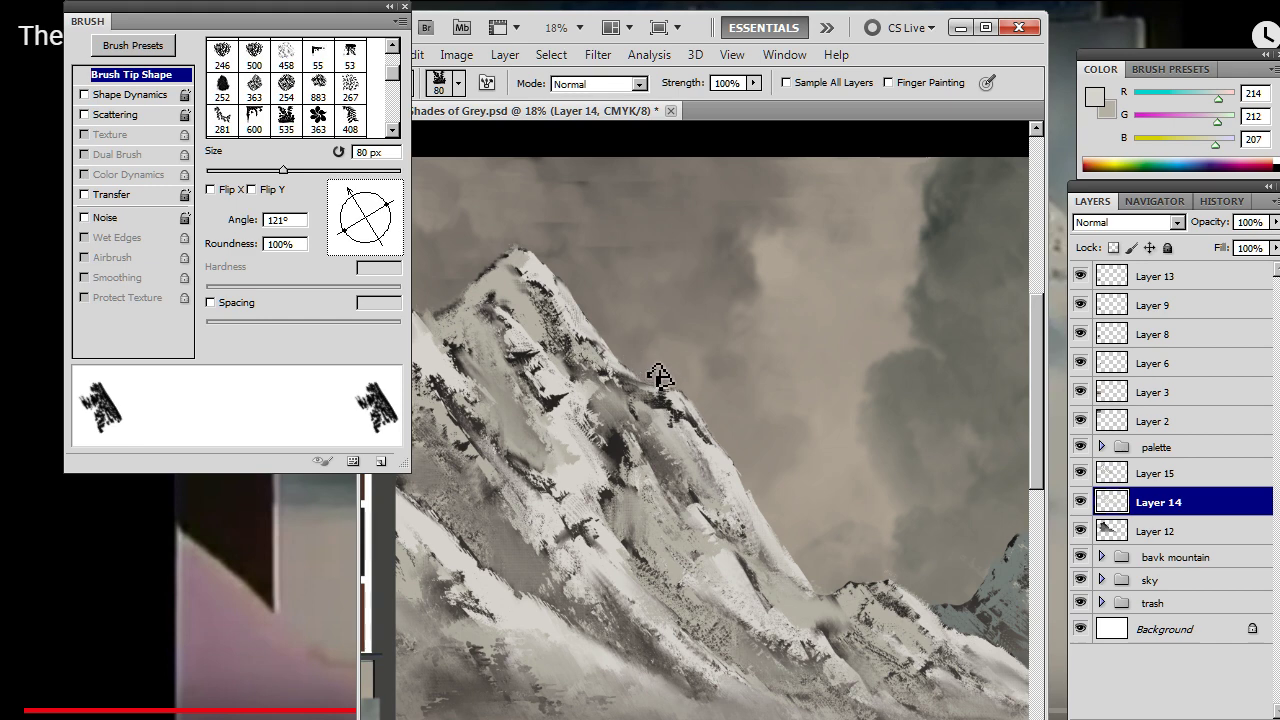
key("z")
scroll(671, 461, "down", 3)
scroll(700, 463, "down", 2)
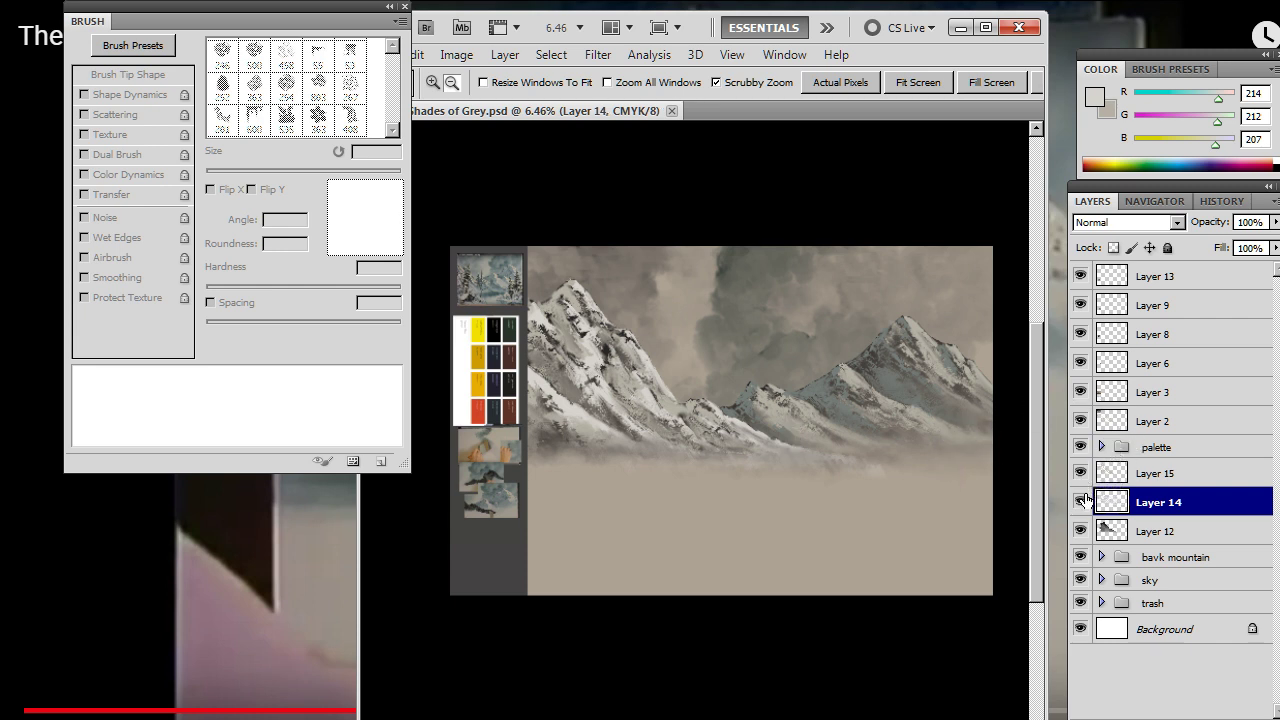
Step: Group Layers 12, 14 and 15 and name the group 'front mountain'
left_click(1184, 530)
left_click(1168, 474, "shift")
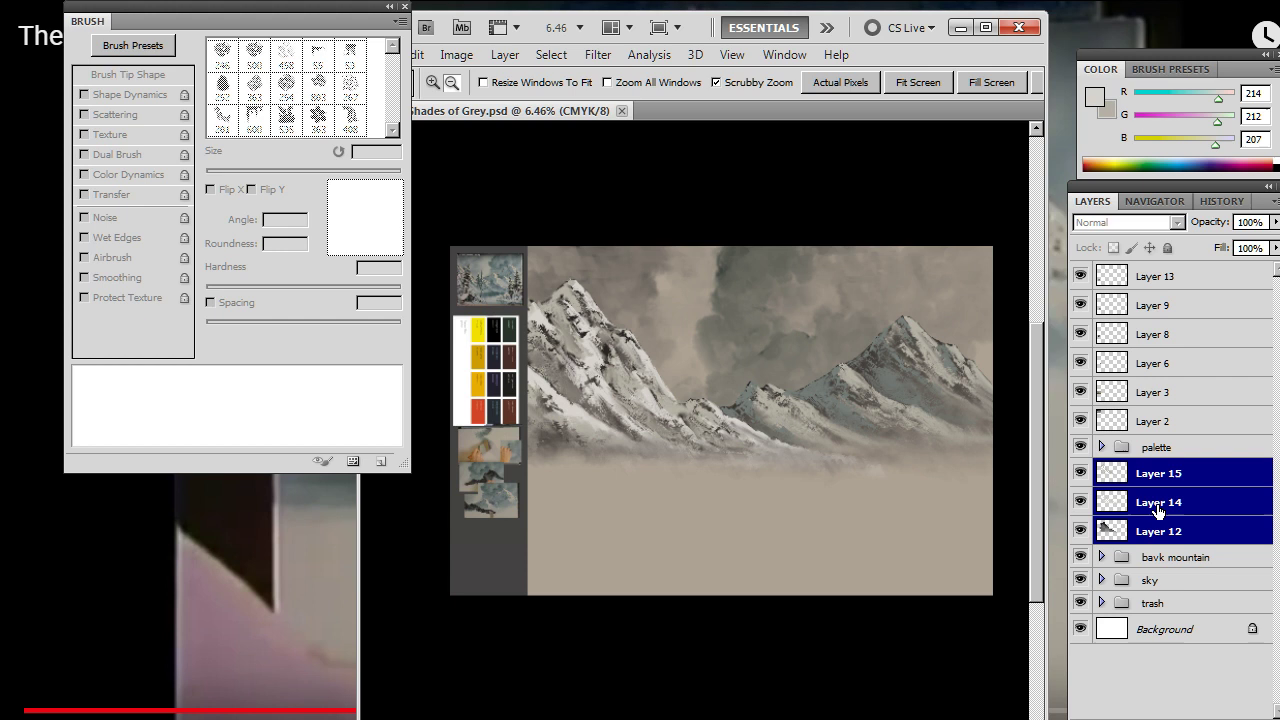
key("ctrl+g")
double_click(1162, 470)
type("front mounta")
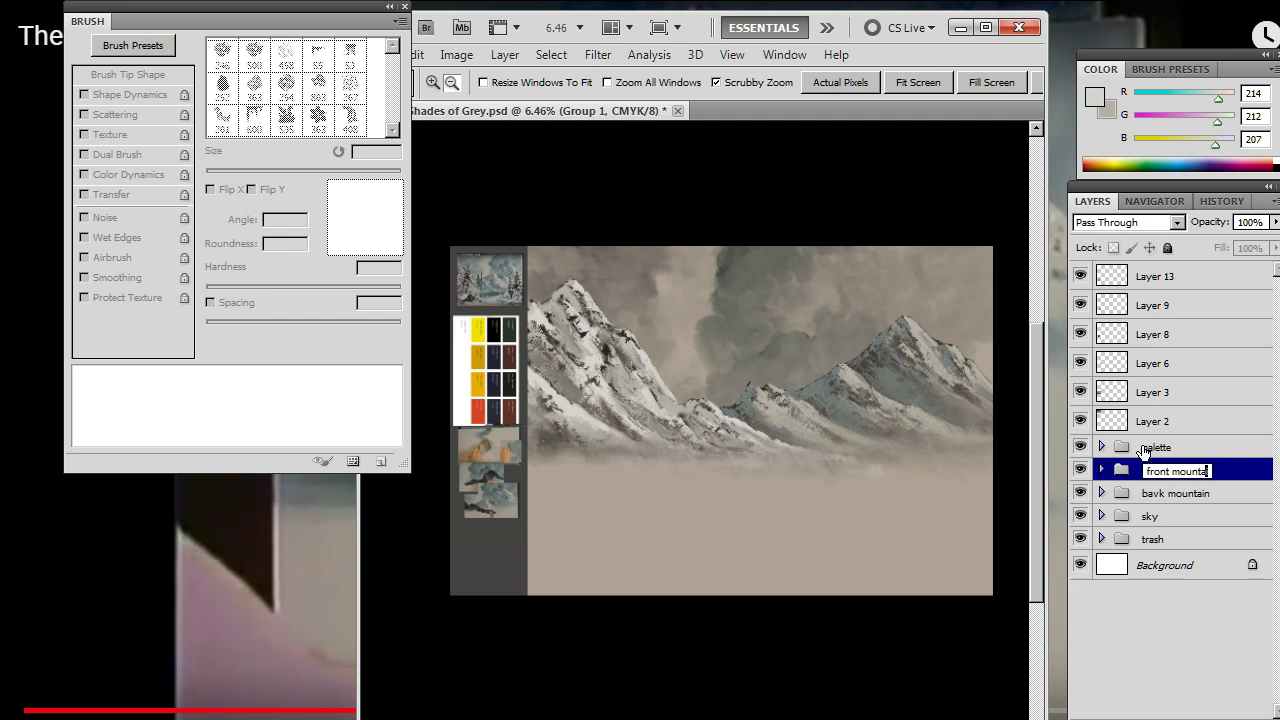
type("in")
key("Return")
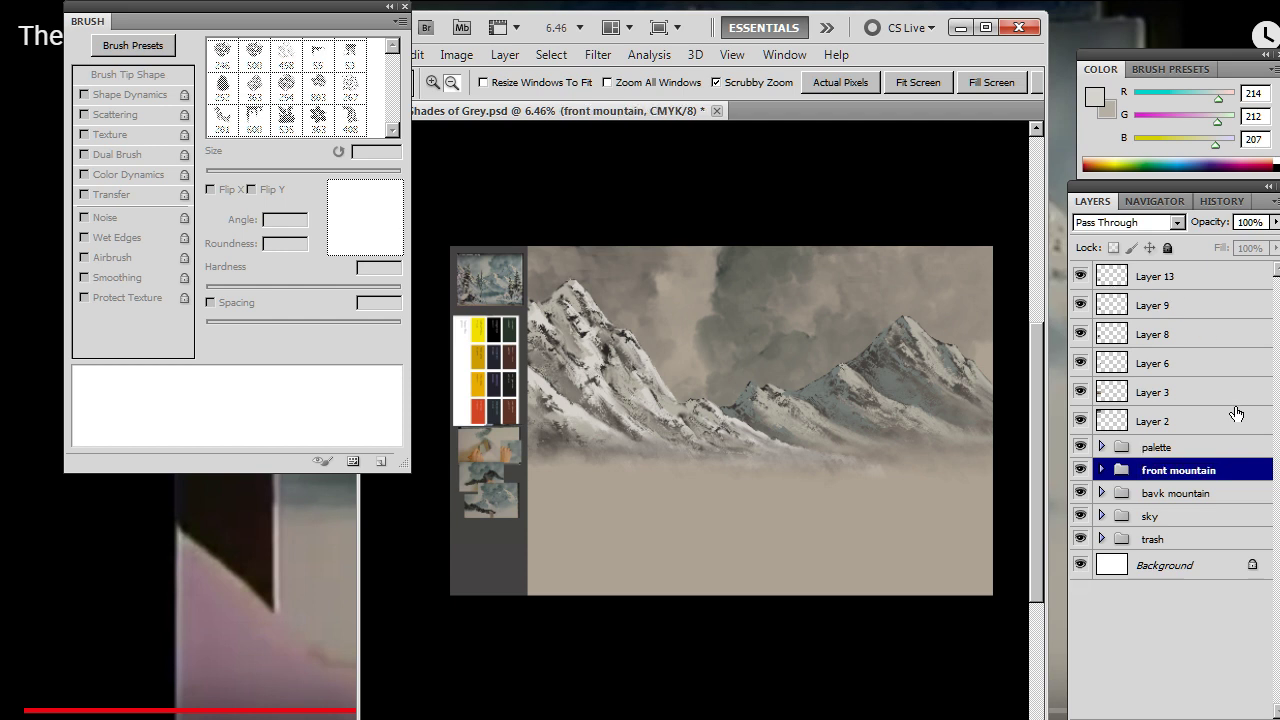
Step: Move Layers 2 through 13 into the palette group
left_click(1237, 415)
left_click(1165, 274, "shift")
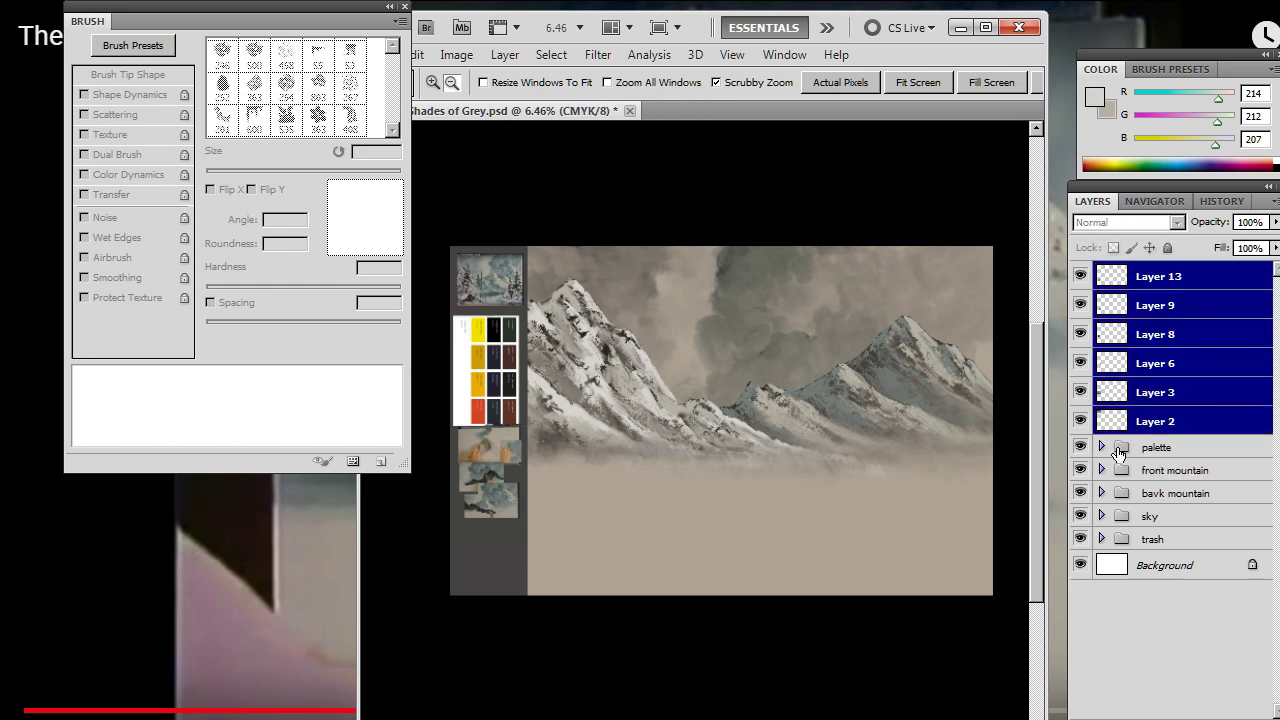
left_click_drag(1158, 432, 1158, 448)
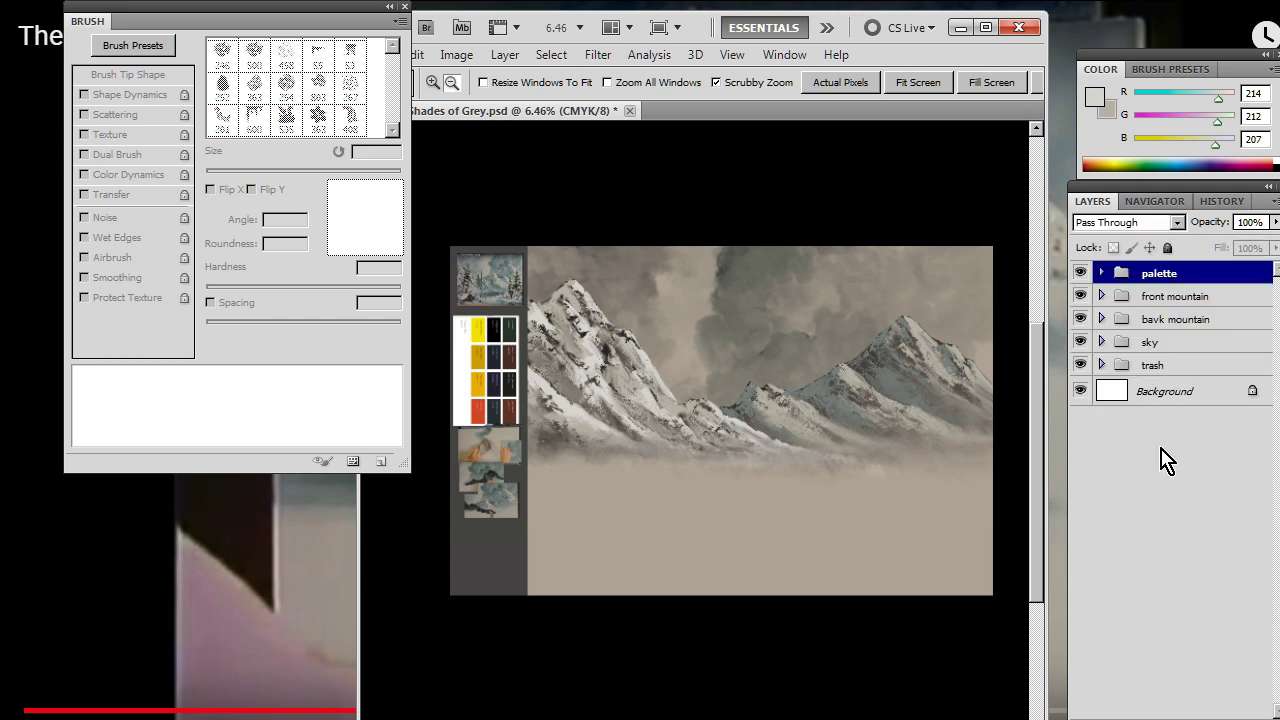
left_click(1101, 273)
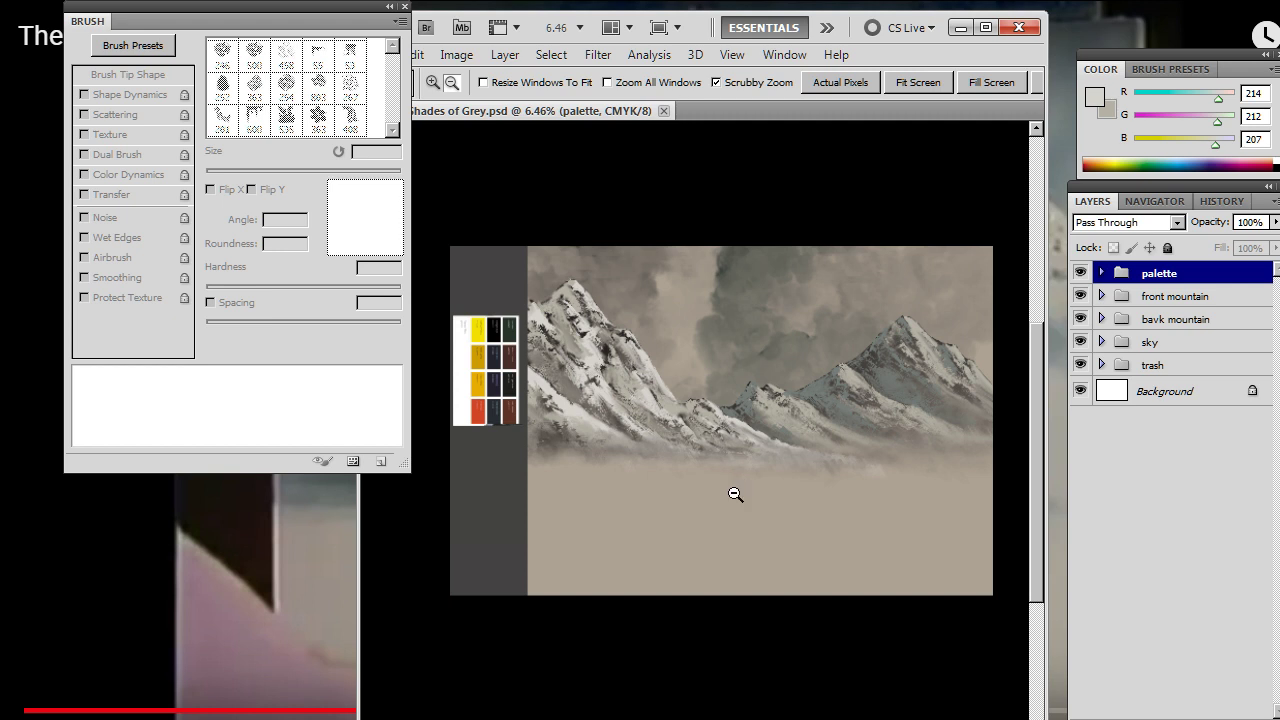
Step: Cycle through the open windows with Alt+Tab and bring OBS Studio to the front
key("alt+Tab")
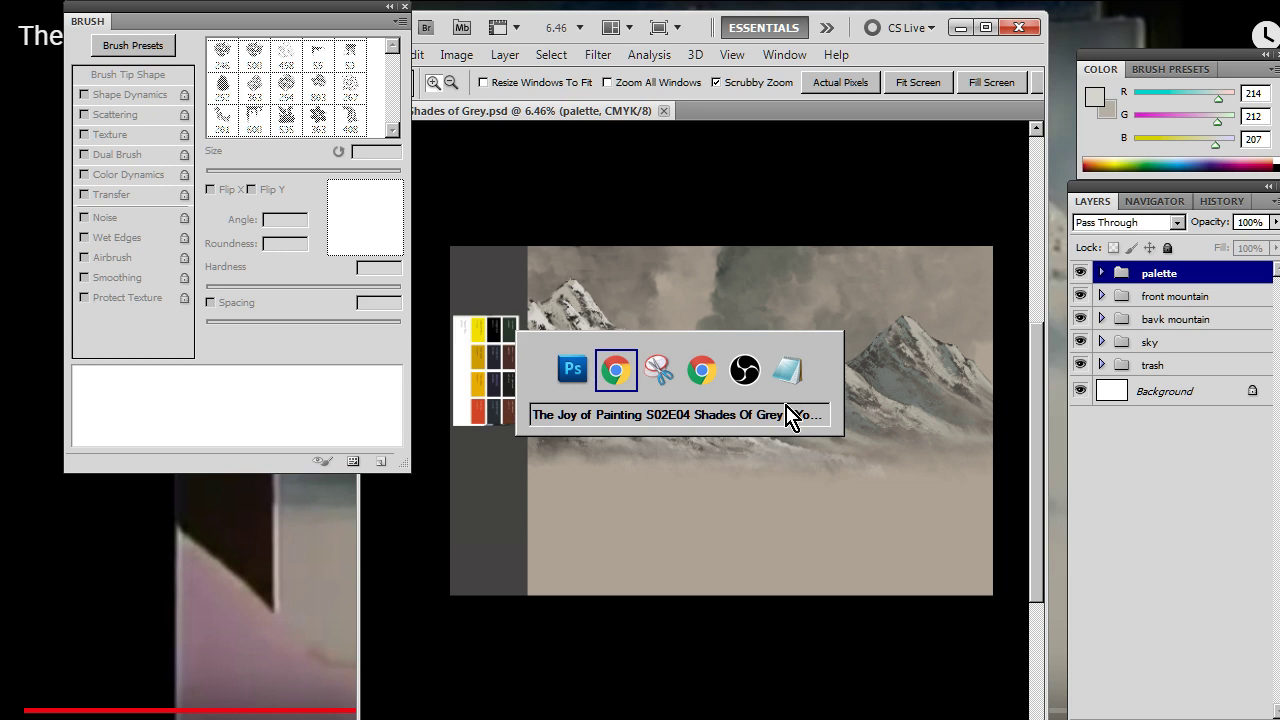
key("alt+Tab")
key("alt+Tab")
key("alt+shift+Tab")
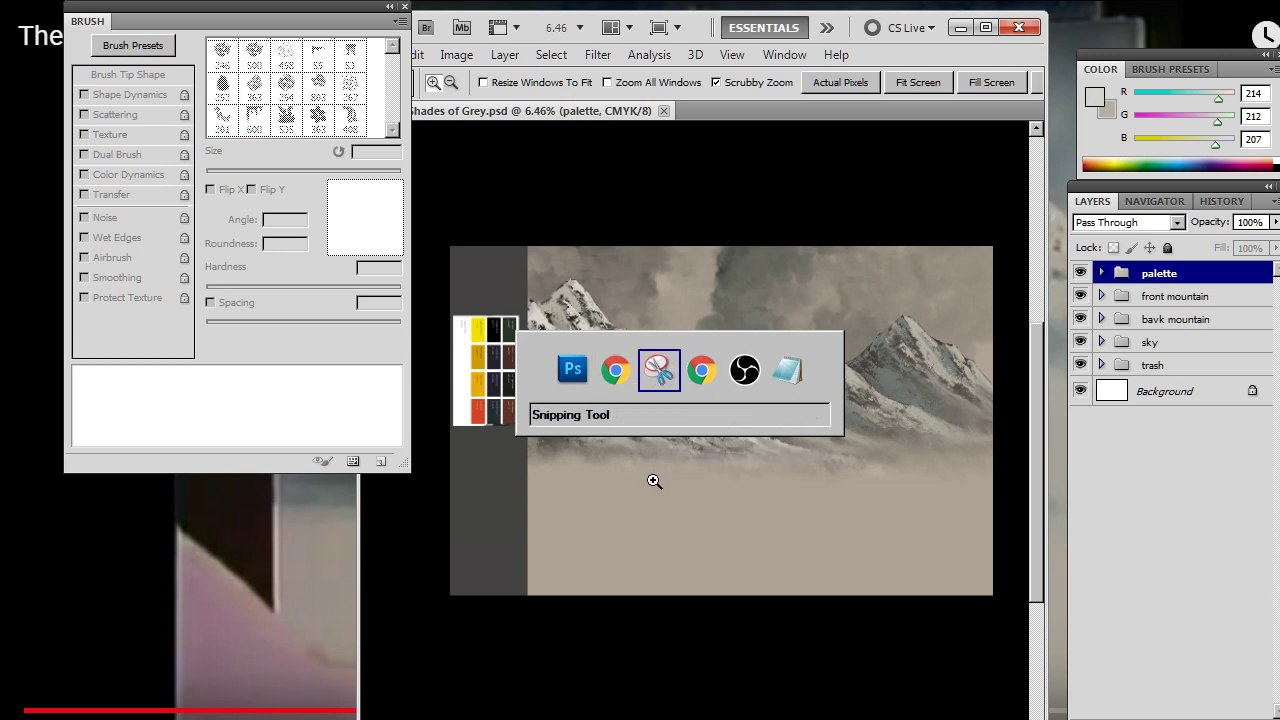
key("alt+shift+Tab")
key("alt+shift+Tab")
key("alt+Tab")
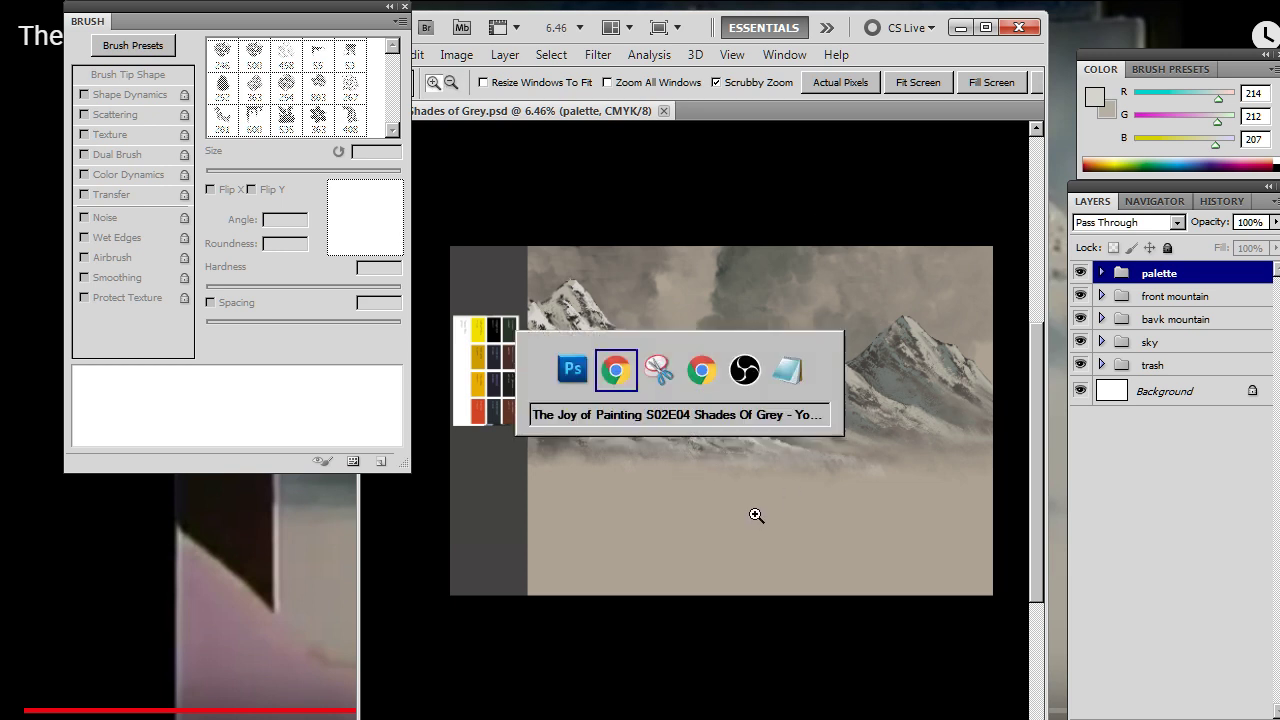